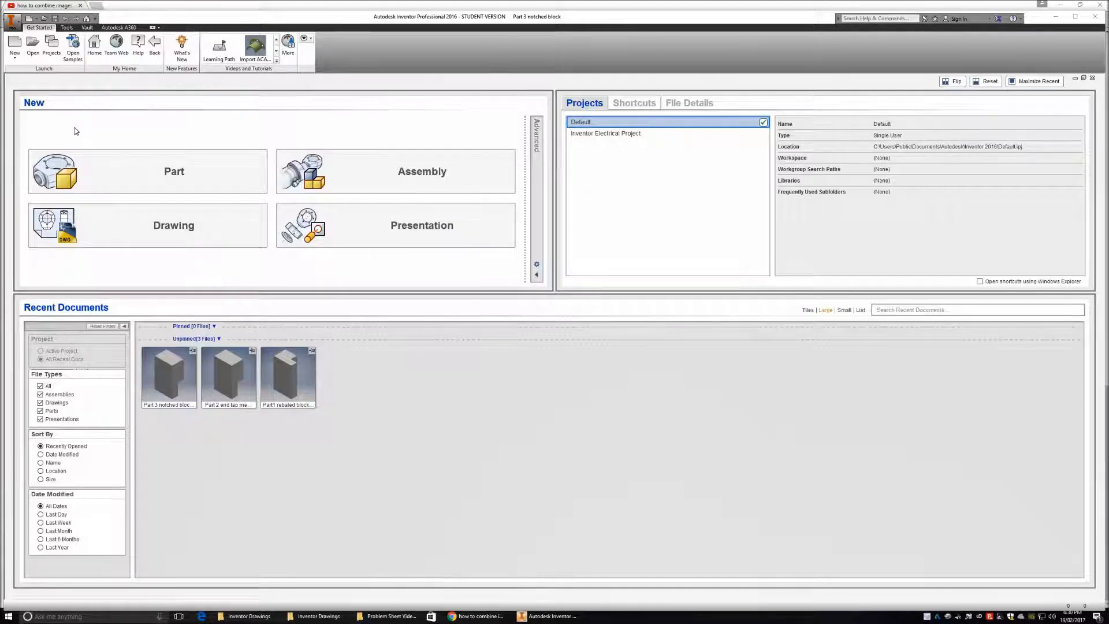
Create a new metric part from the Standard (mm).ipt template.
left_click(14, 43)
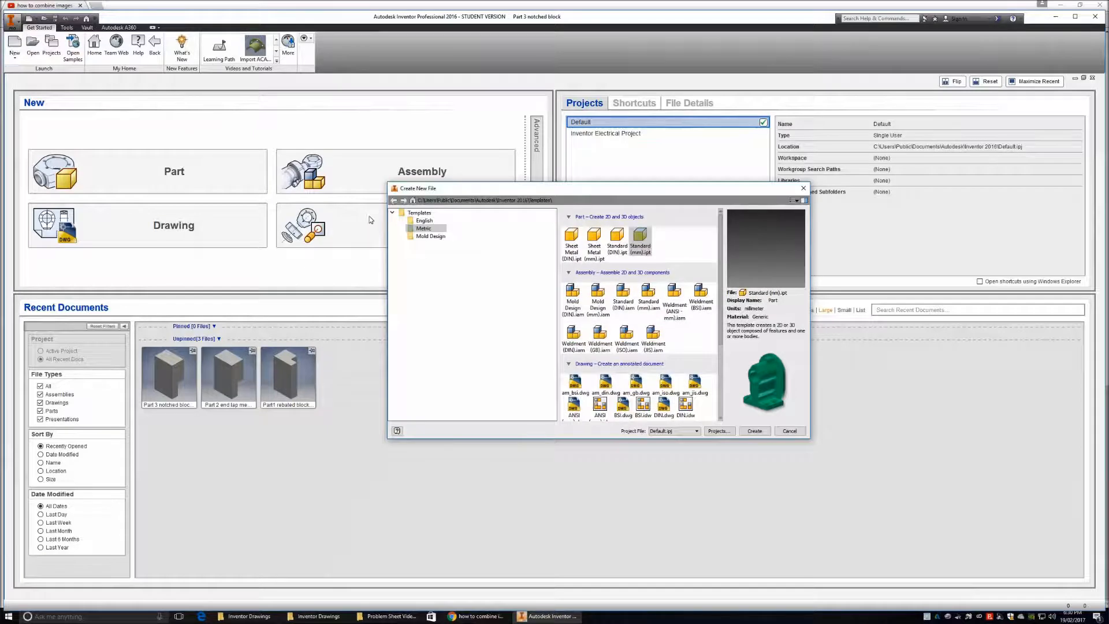
left_click(420, 229)
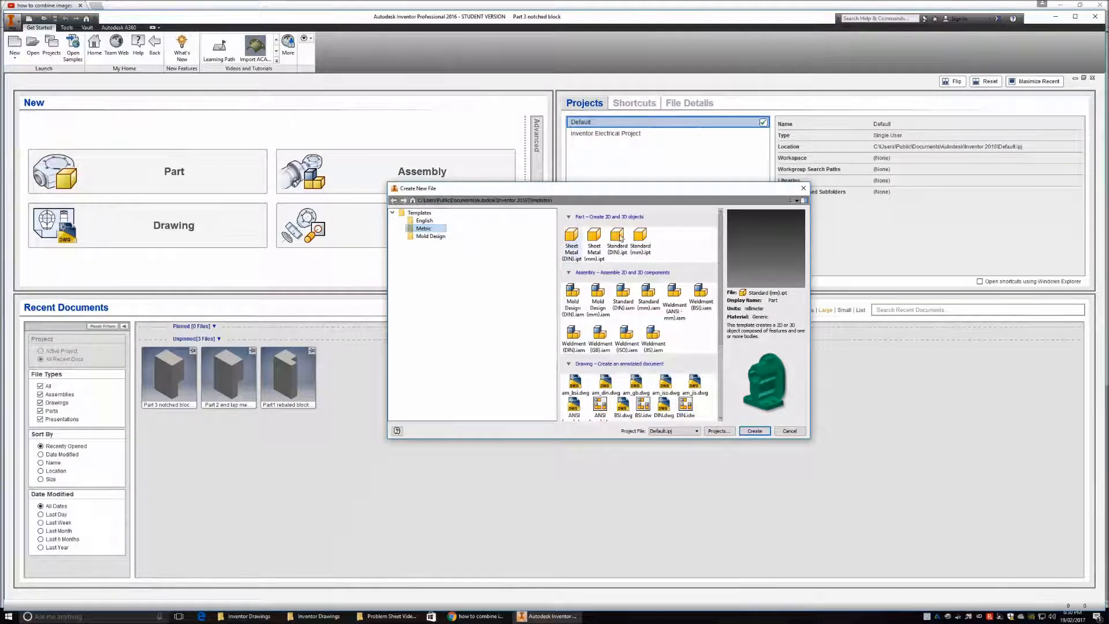
left_click(640, 235)
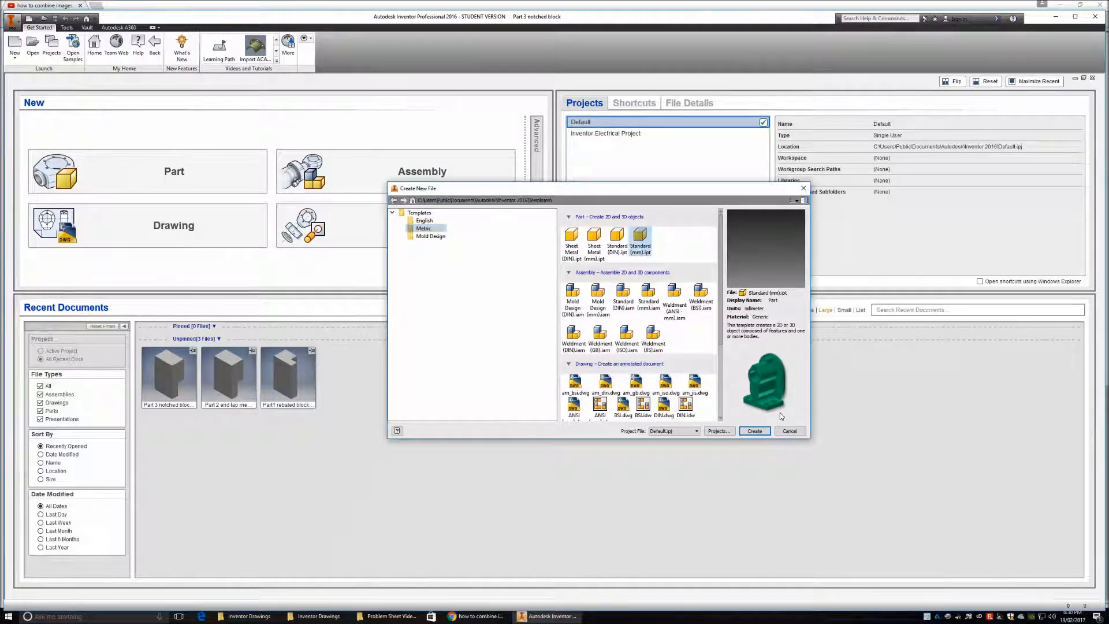
left_click(755, 430)
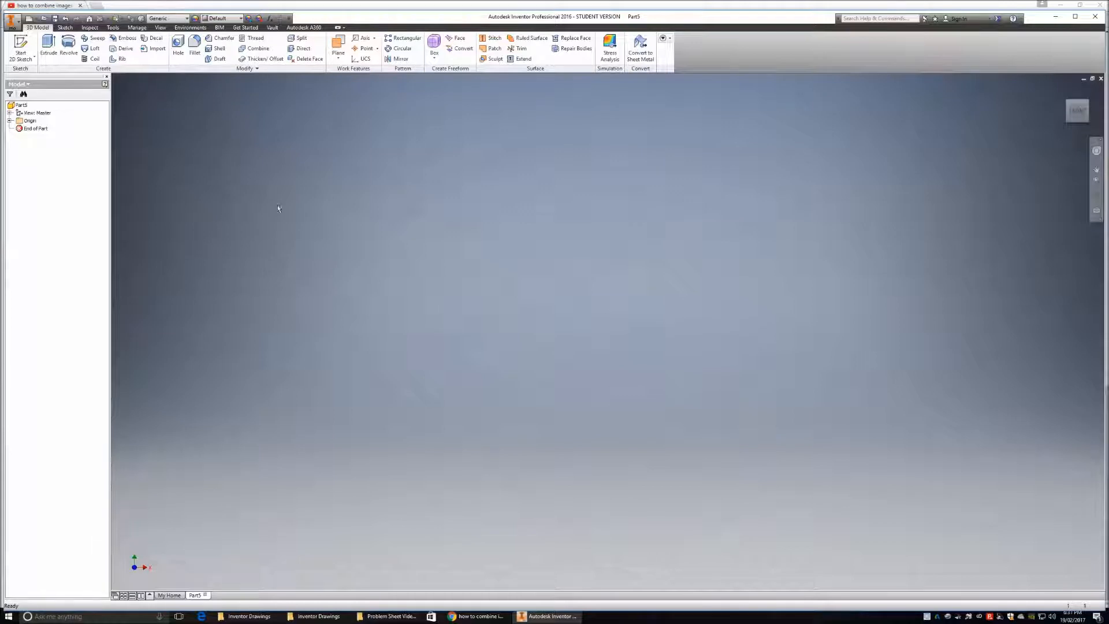
On the horizontal origin plane, sketch a closed inverted-T line profile from the origin, about 15.6 mm wide and 9.6 mm high.
left_click(21, 42)
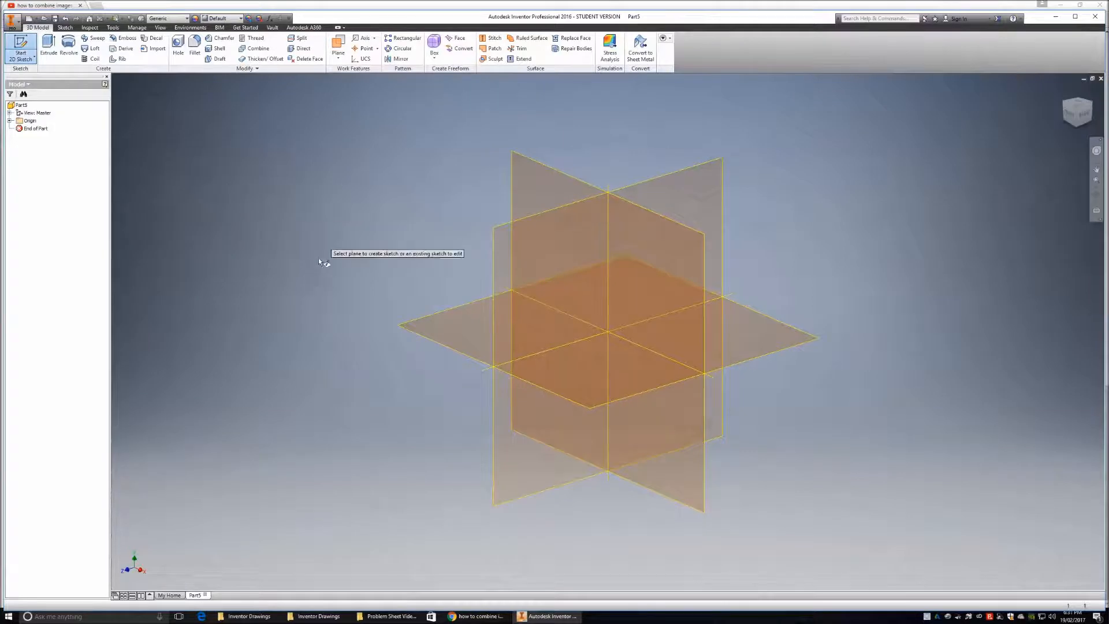
left_click(456, 326)
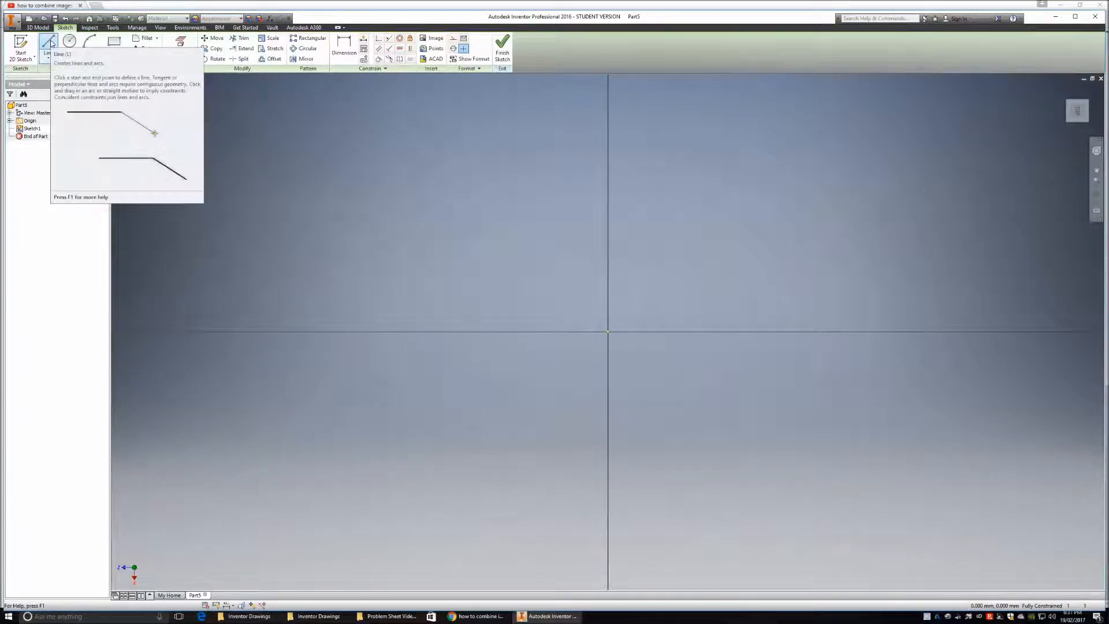
left_click(50, 41)
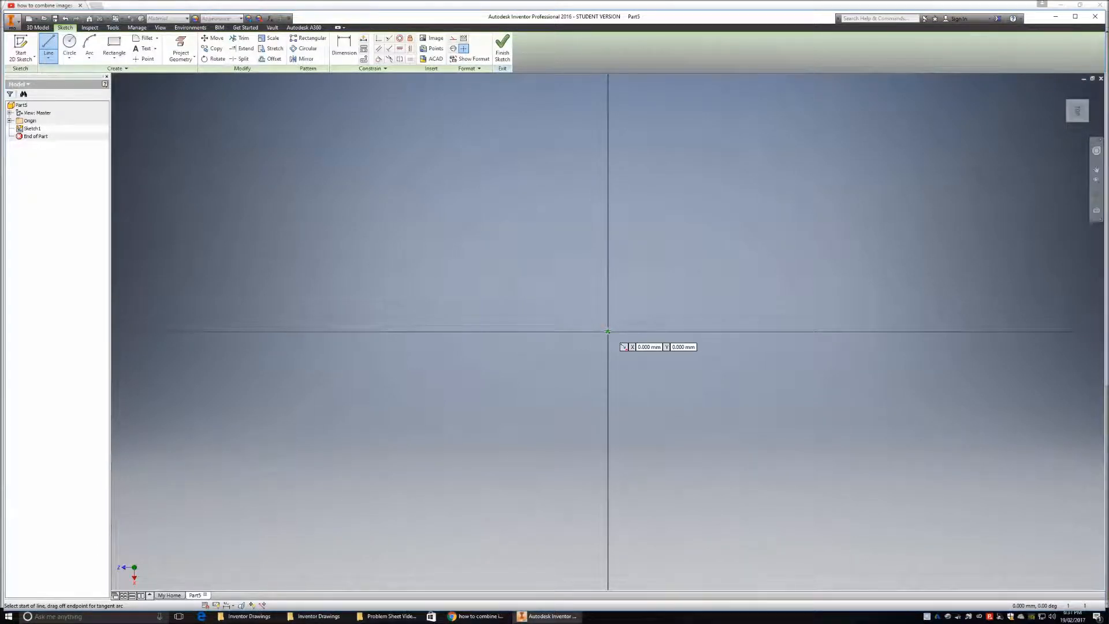
left_click(607, 331)
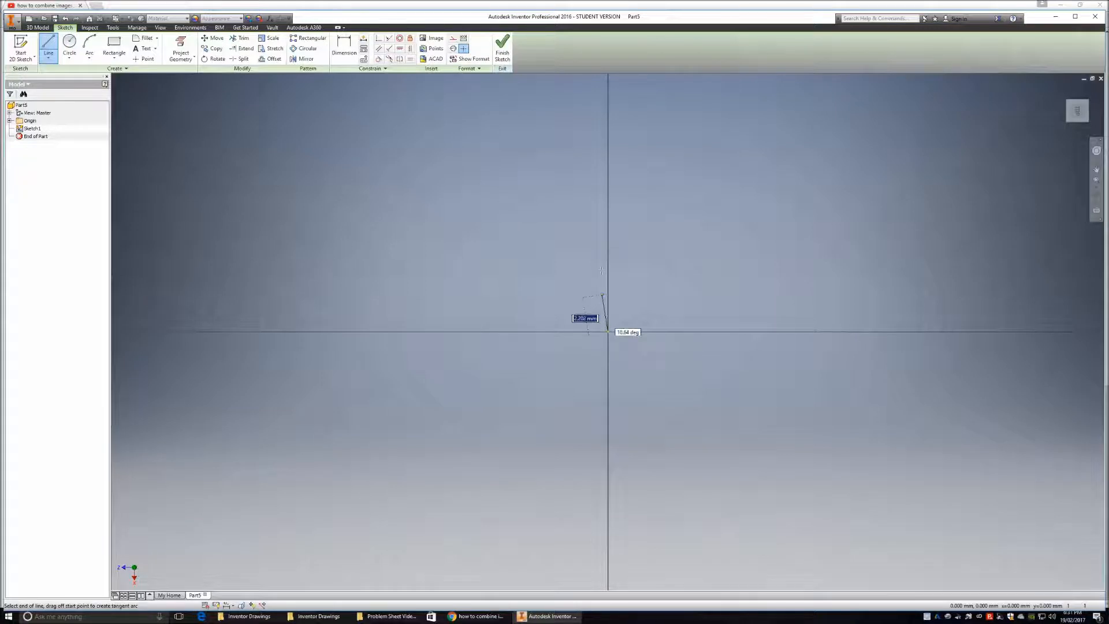
left_click(607, 241)
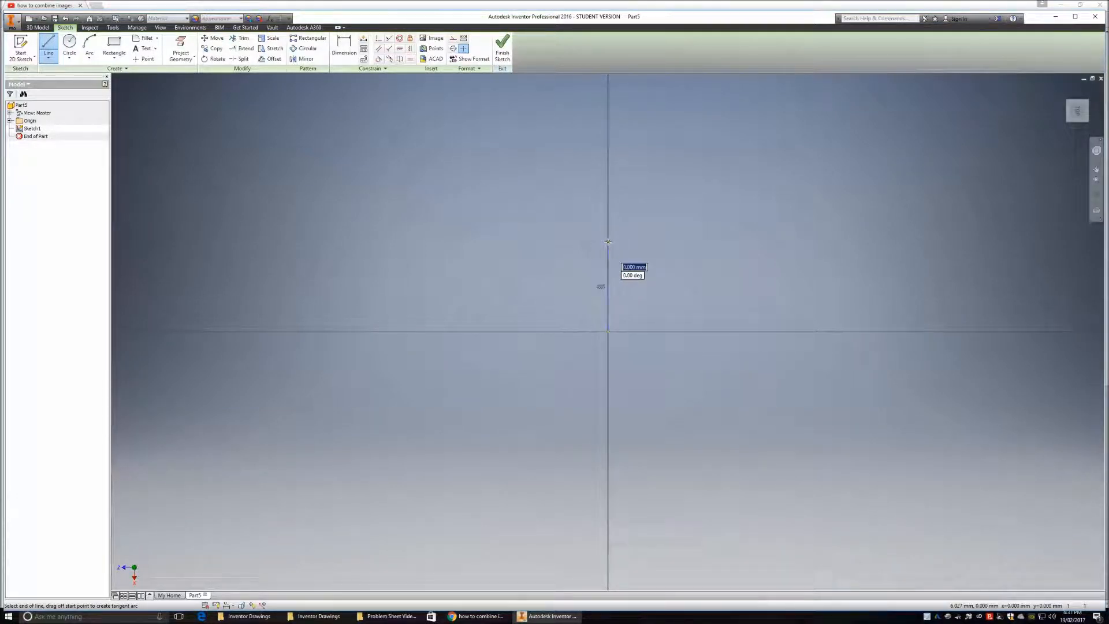
left_click(681, 240)
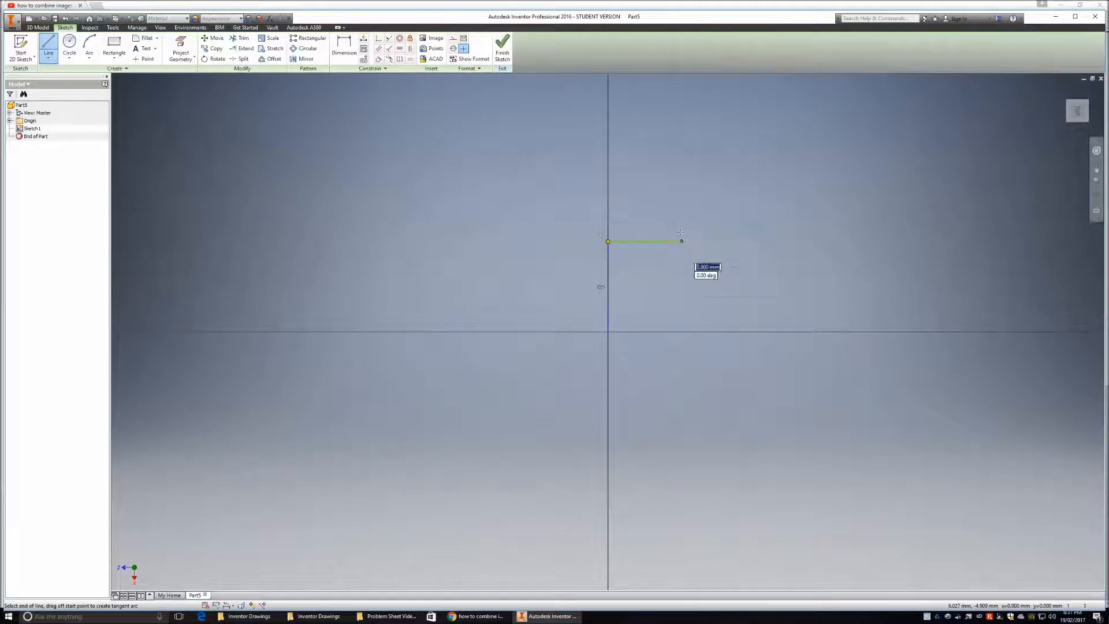
left_click(681, 188)
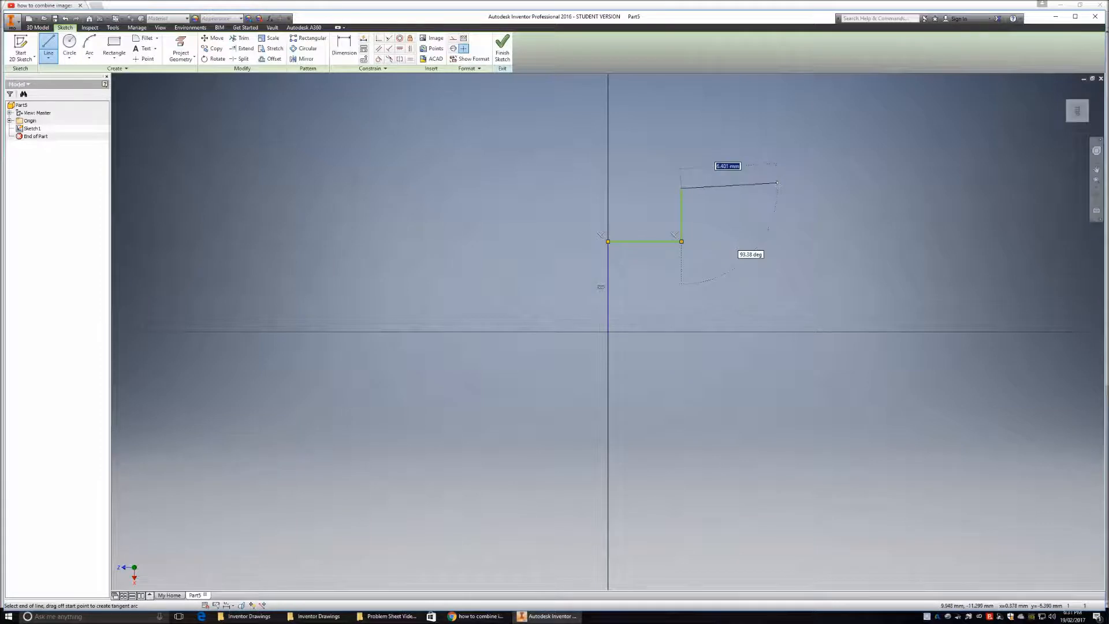
left_click(780, 187)
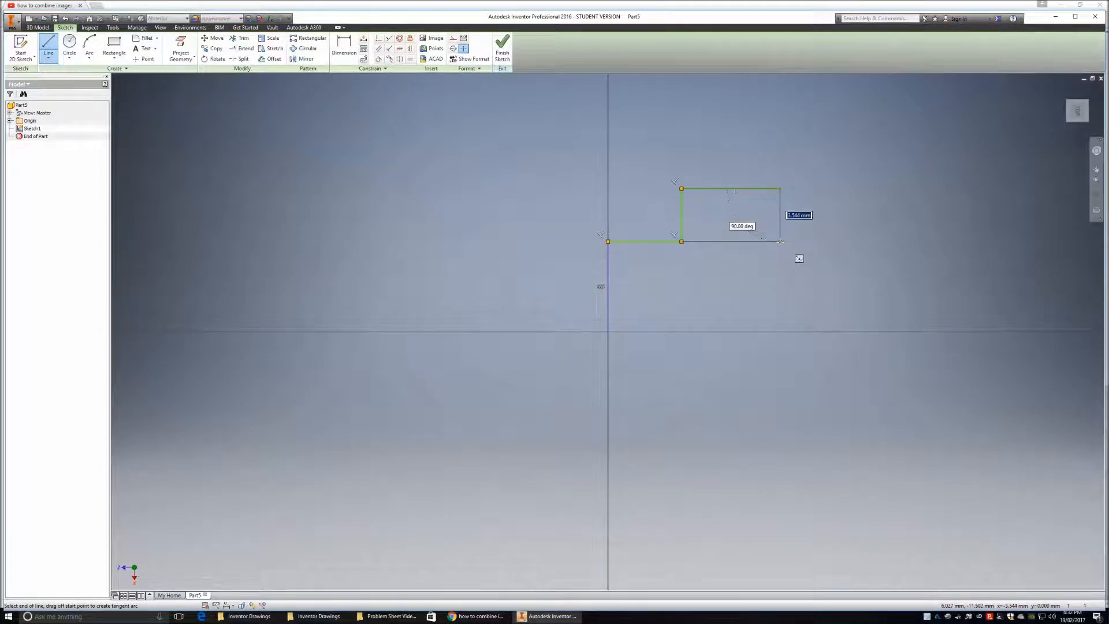
left_click(780, 241)
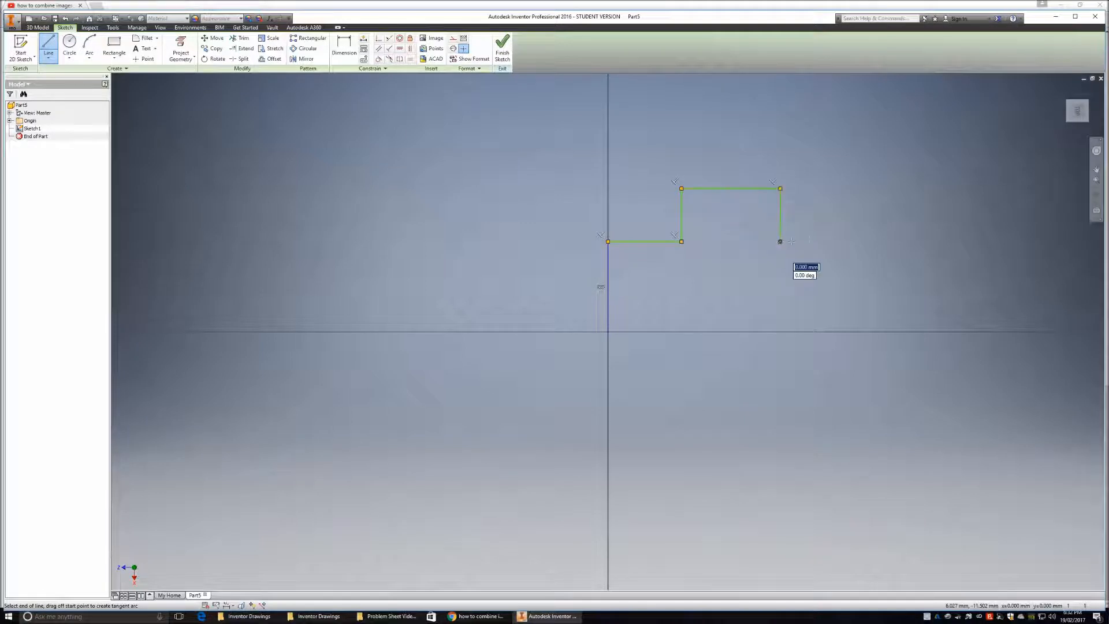
left_click(841, 241)
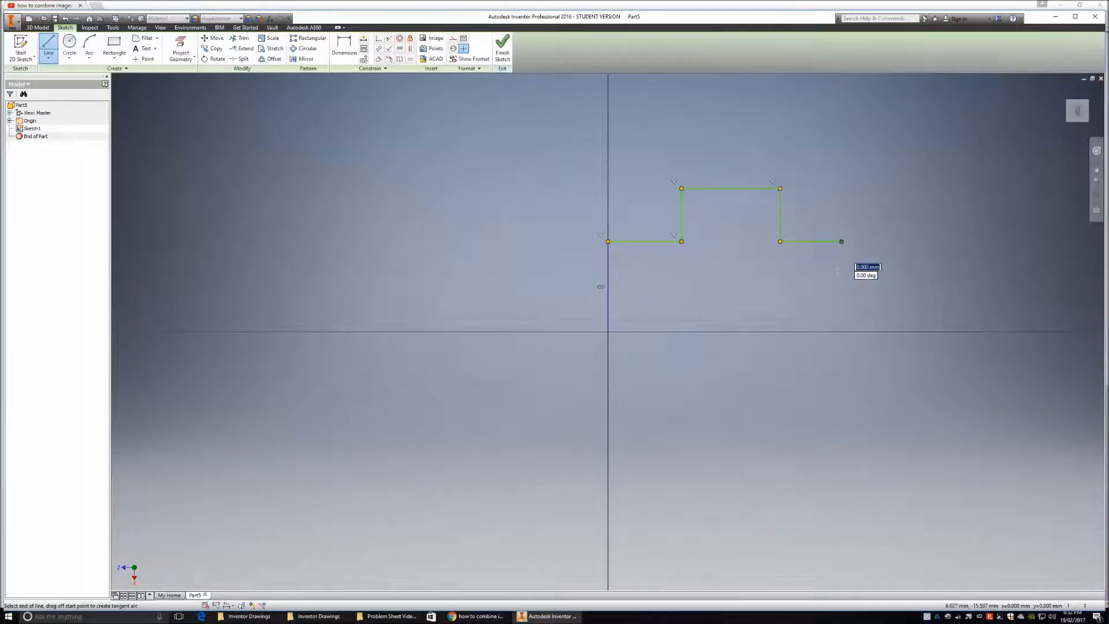
left_click(841, 332)
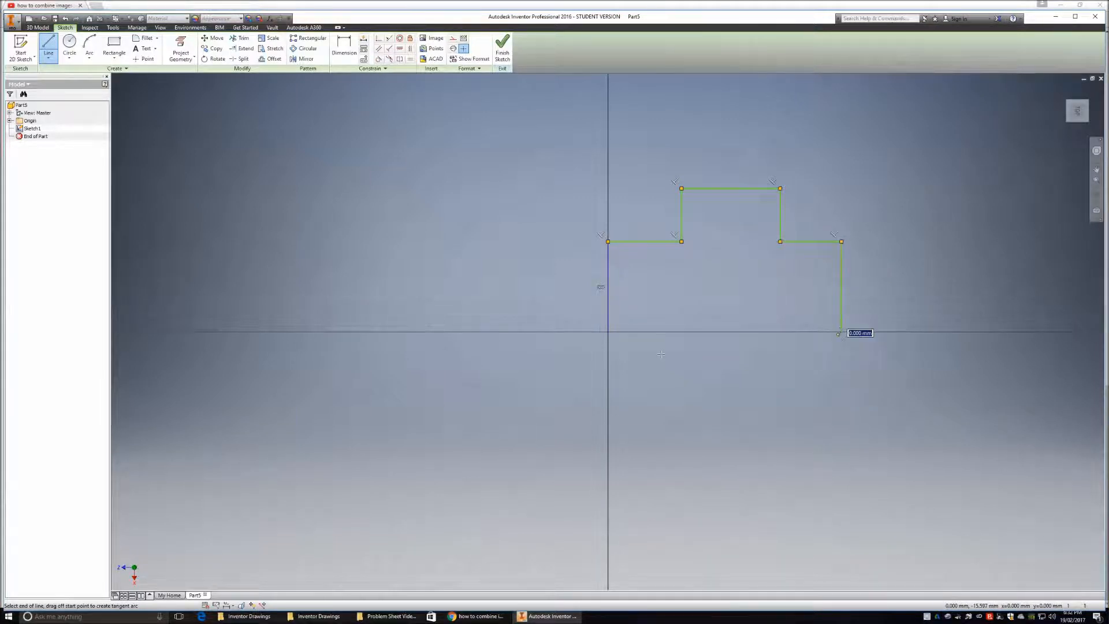
left_click(608, 331)
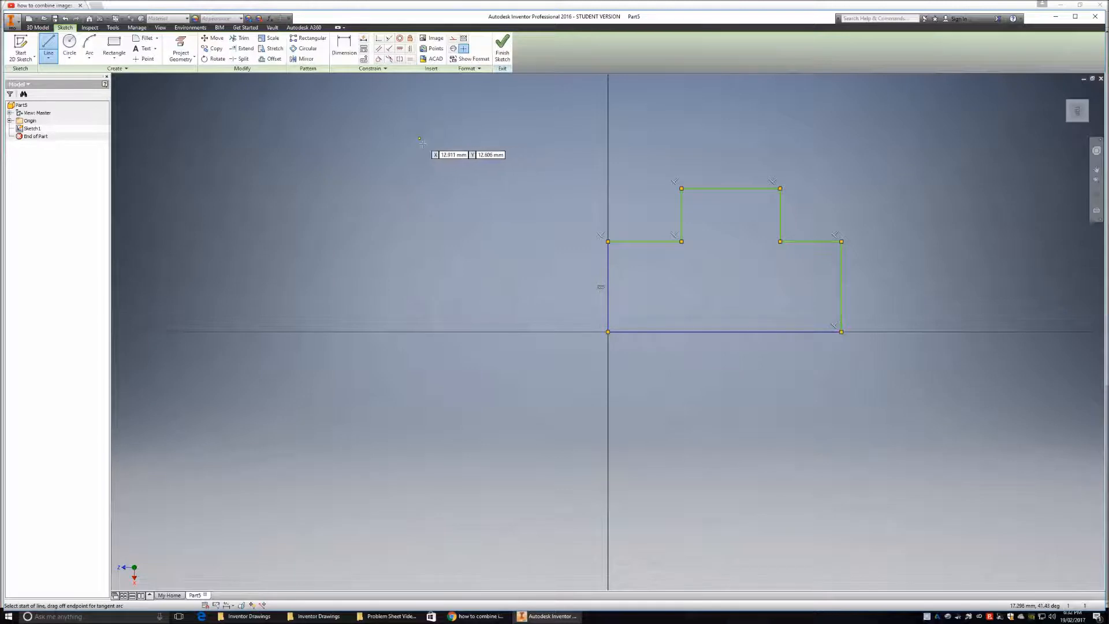
Dimension the profile's overall width between its two outer vertical edges at 30 mm.
left_click(341, 46)
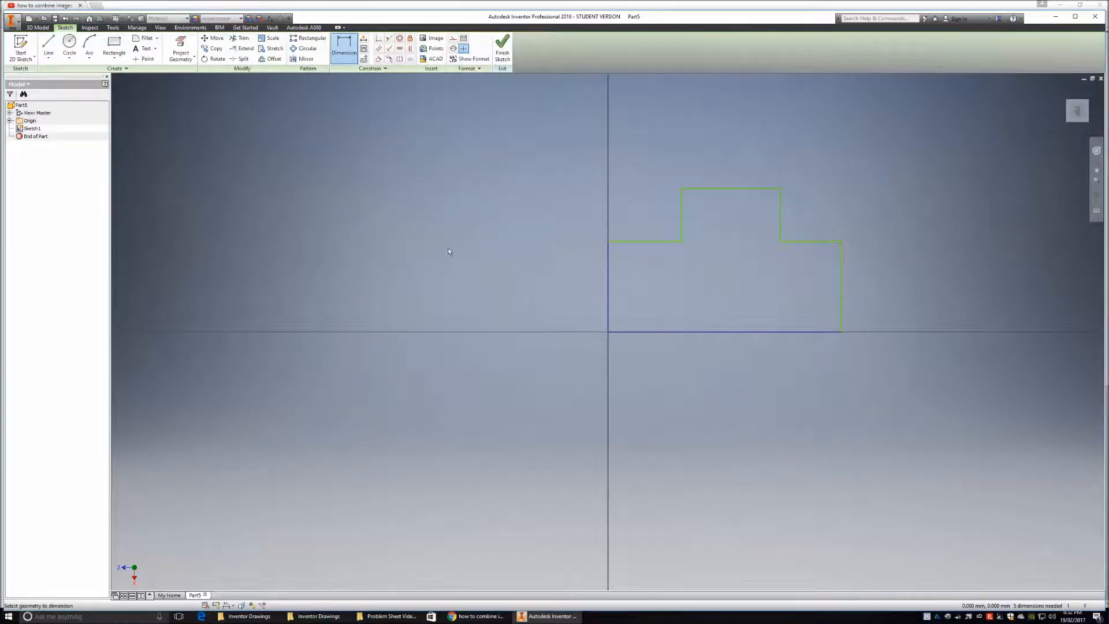
left_click(606, 299)
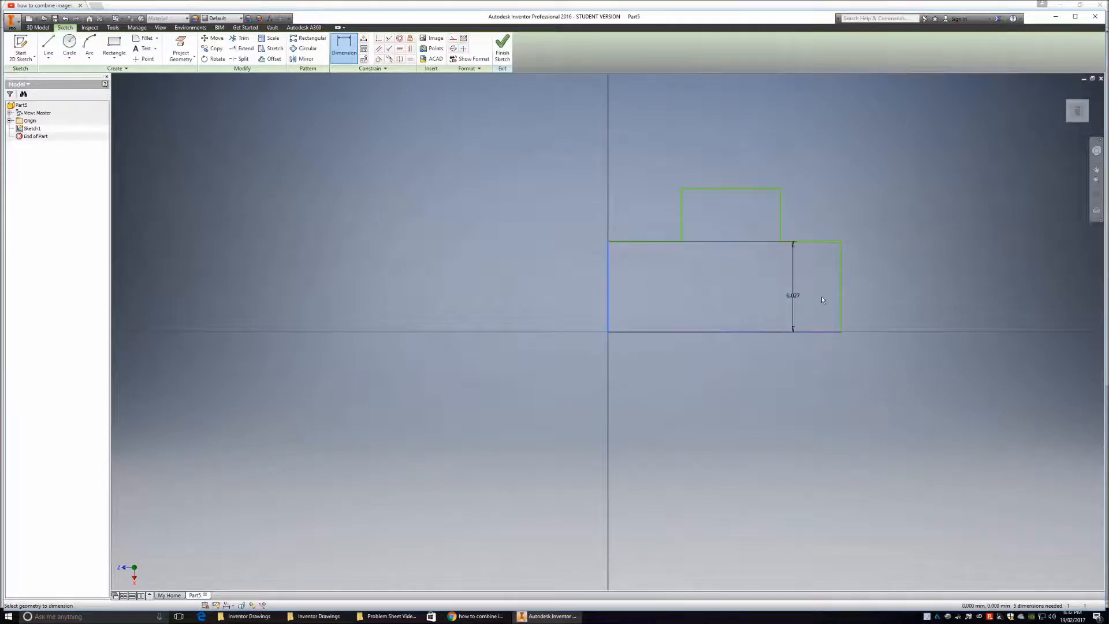
left_click(841, 298)
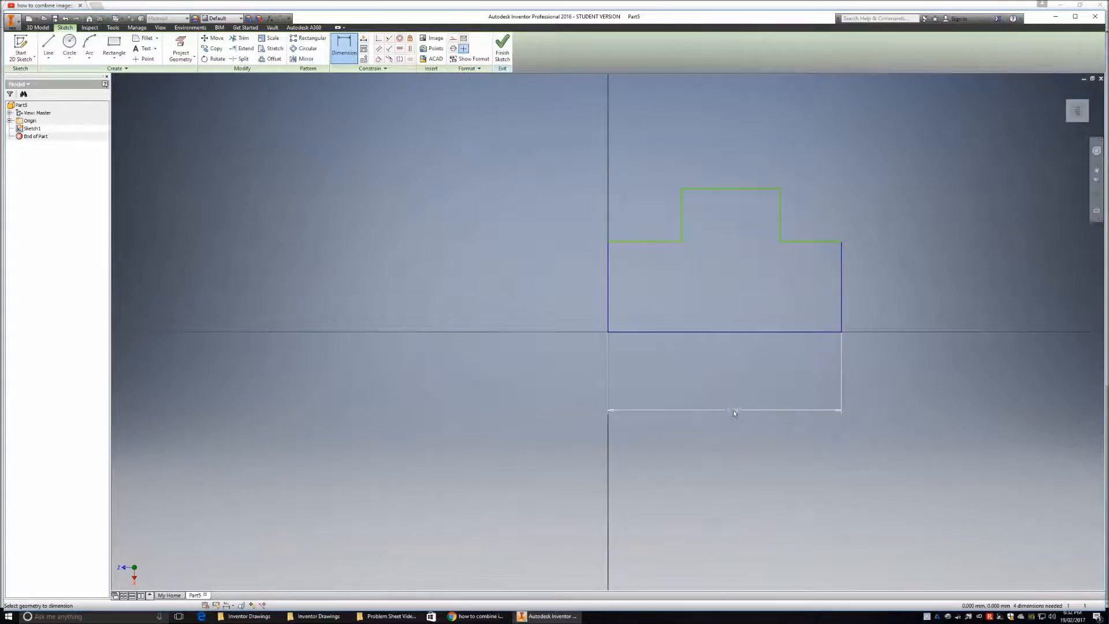
left_click(732, 410)
type("30")
key("Return")
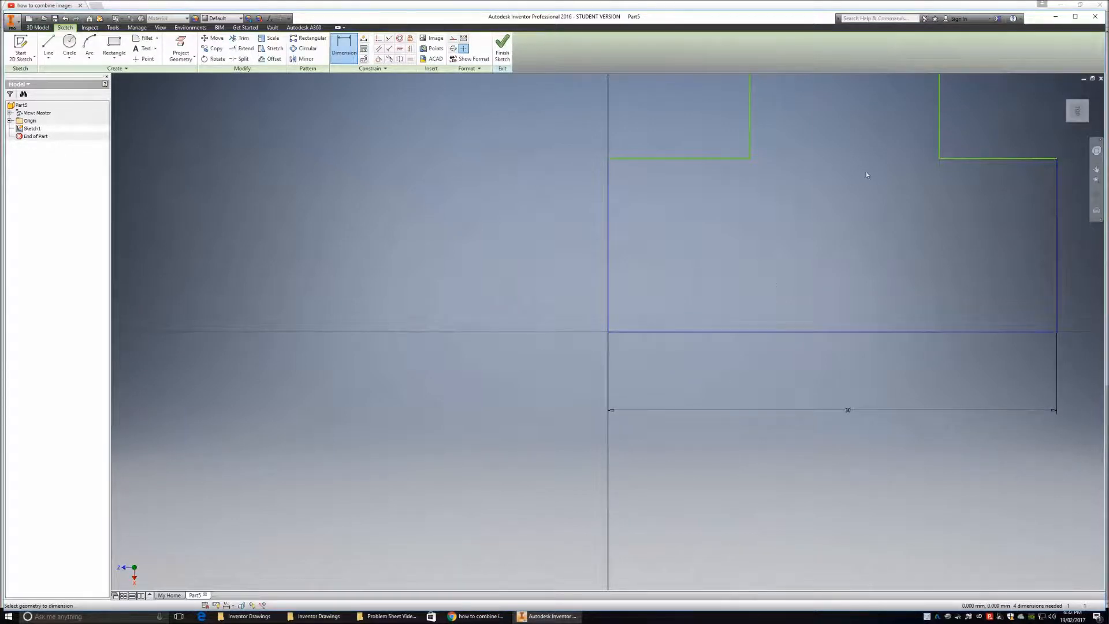
Dimension the profile's overall height from the base line to the top edge of the raised middle section at 20 mm.
left_click(1078, 113)
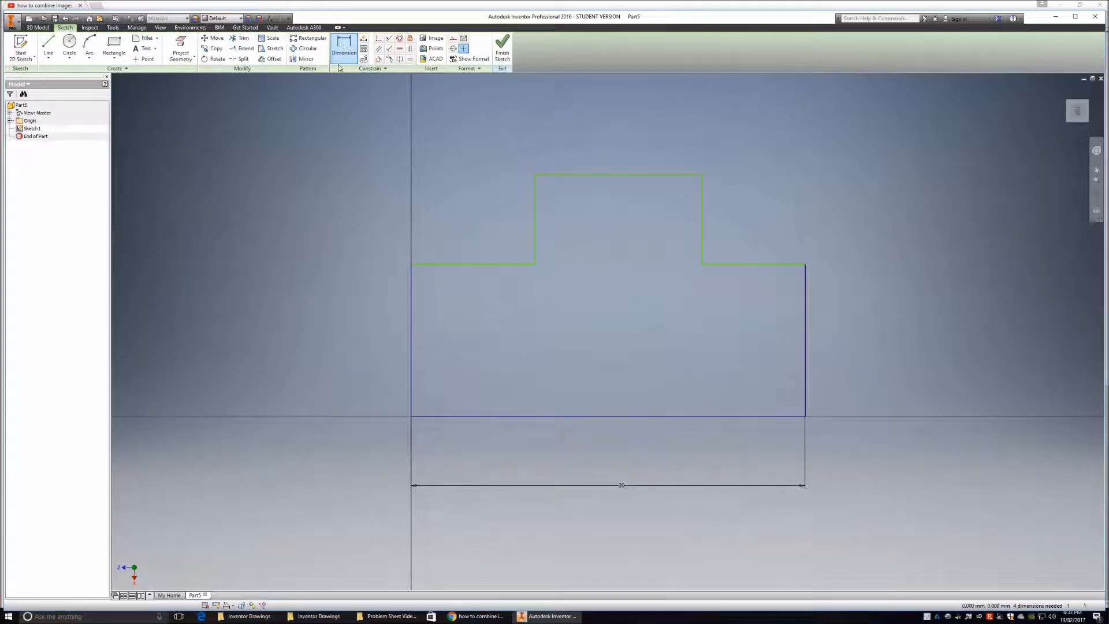
left_click(592, 174)
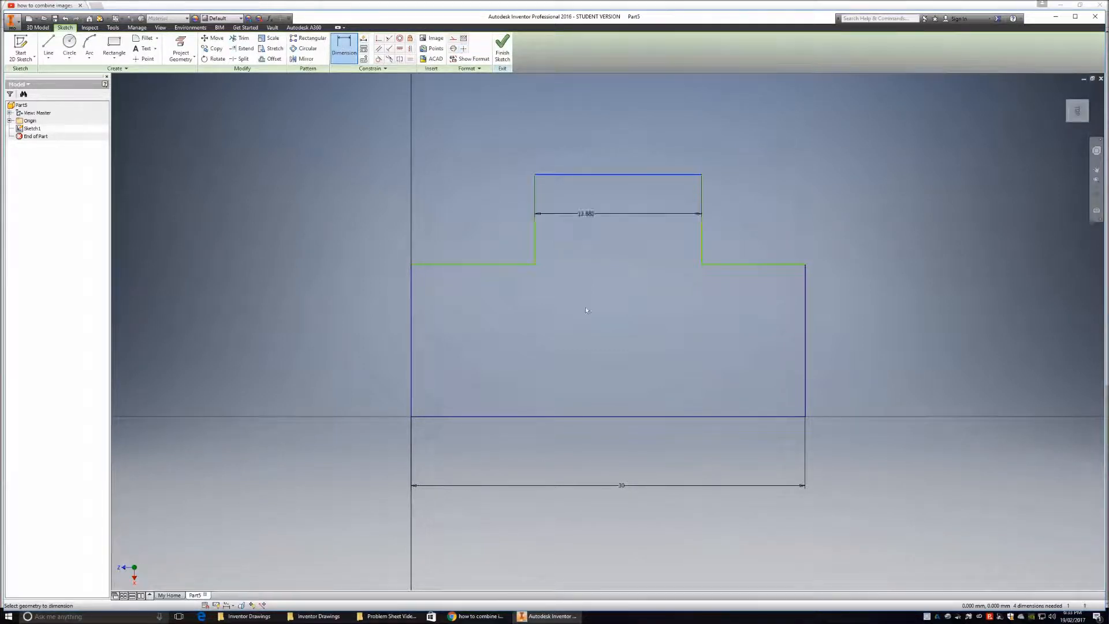
left_click(600, 416)
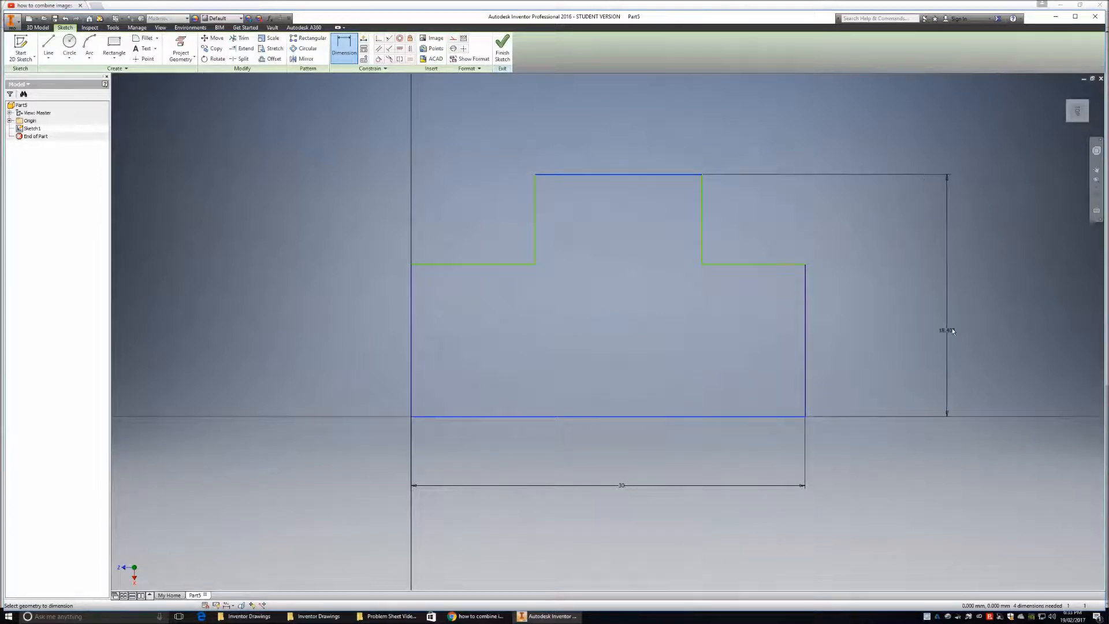
left_click(973, 324)
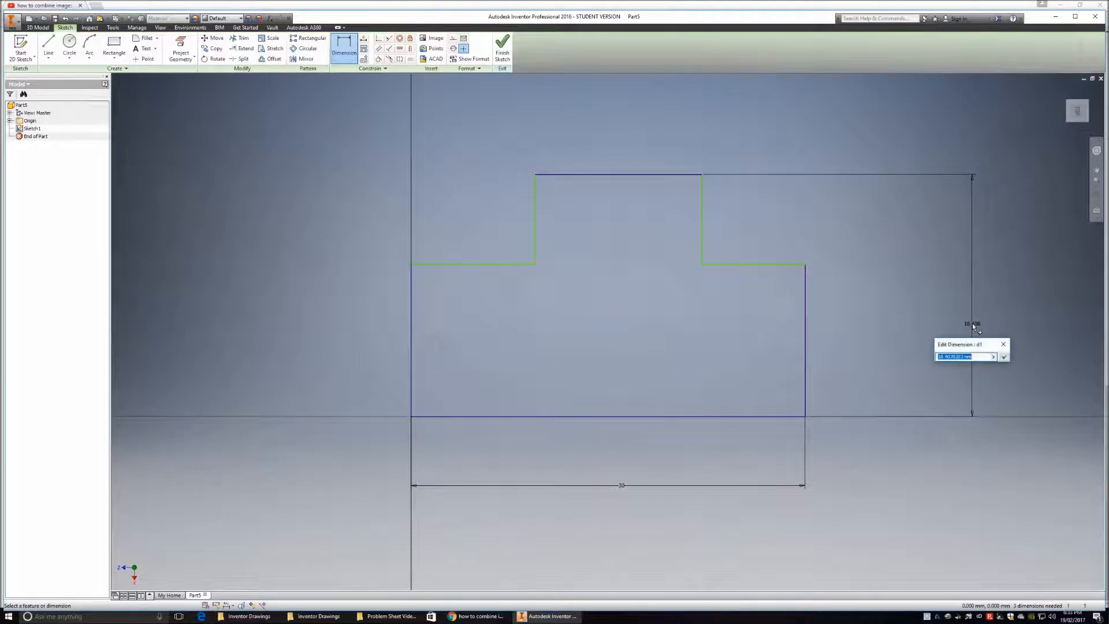
type("20")
key("Return")
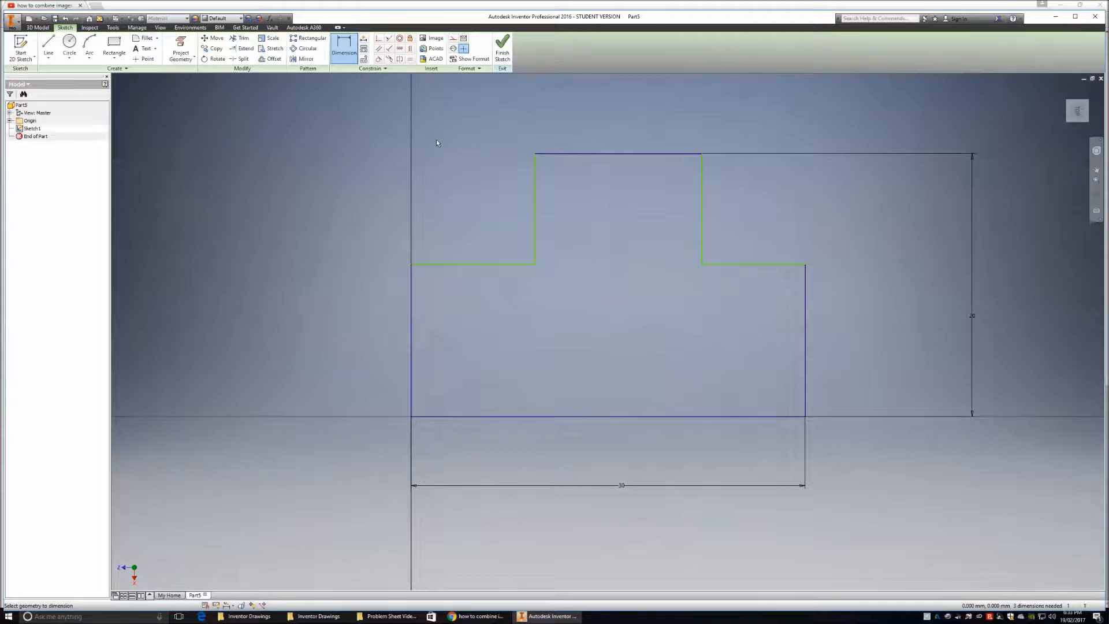
Dimension the left shoulder's width, from the outer left edge to the raised section's left side, at 10 mm.
left_click(534, 209)
left_click(502, 249)
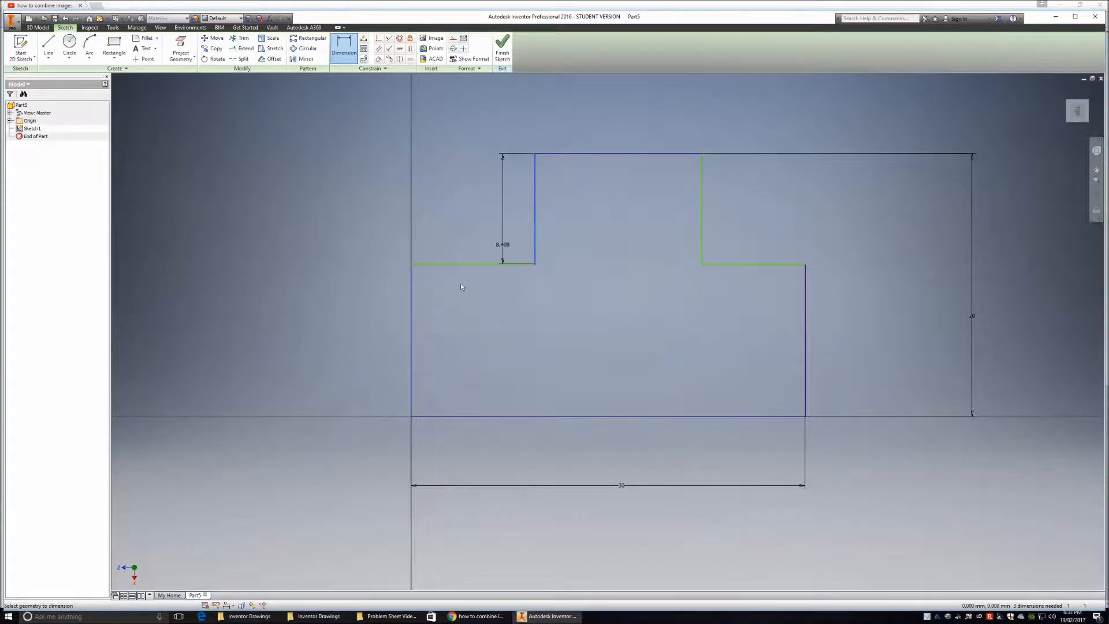
left_click(413, 321)
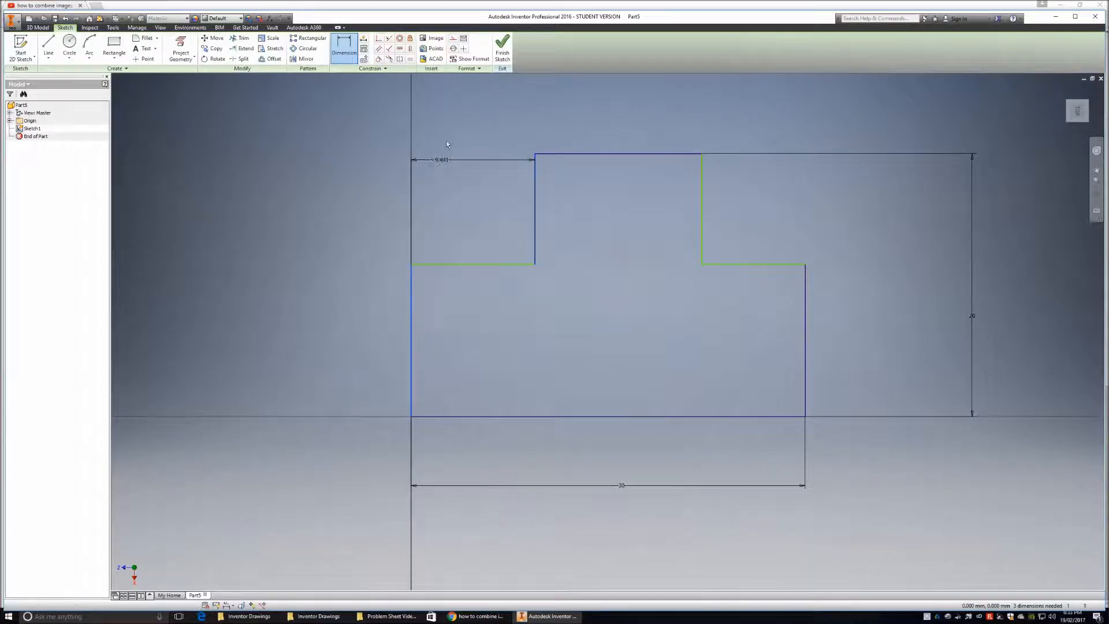
left_click(450, 115)
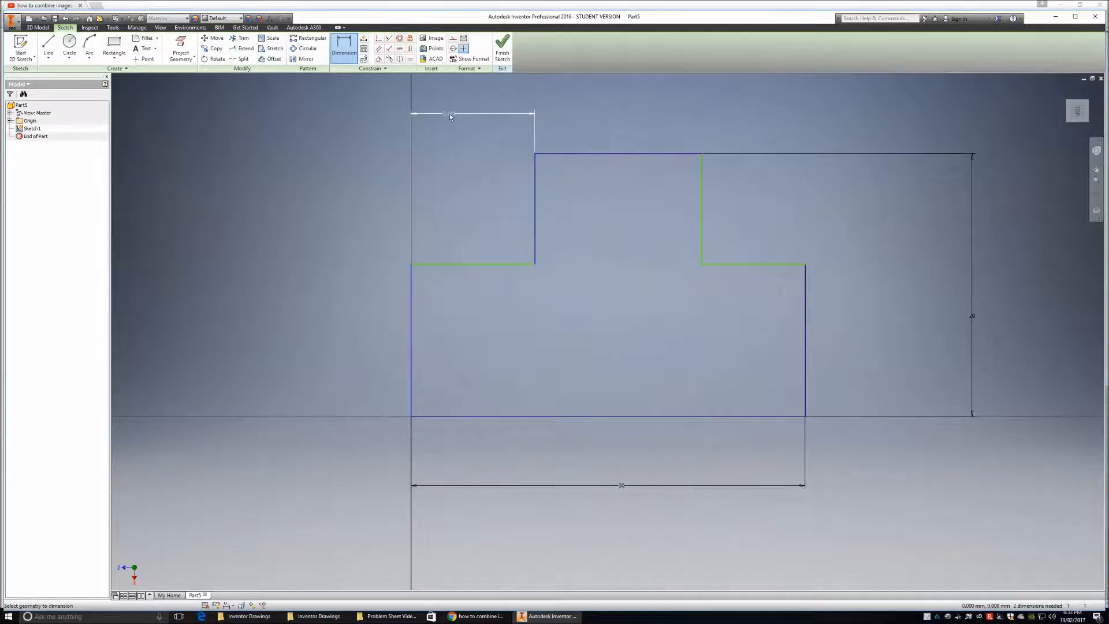
left_click(449, 115)
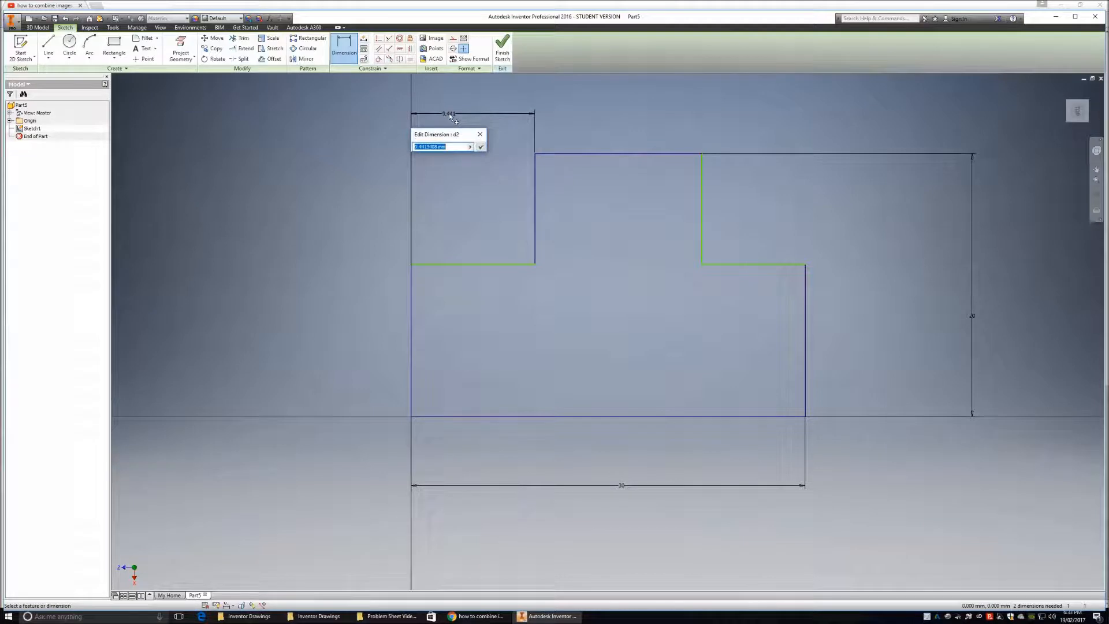
type("10")
key("Return")
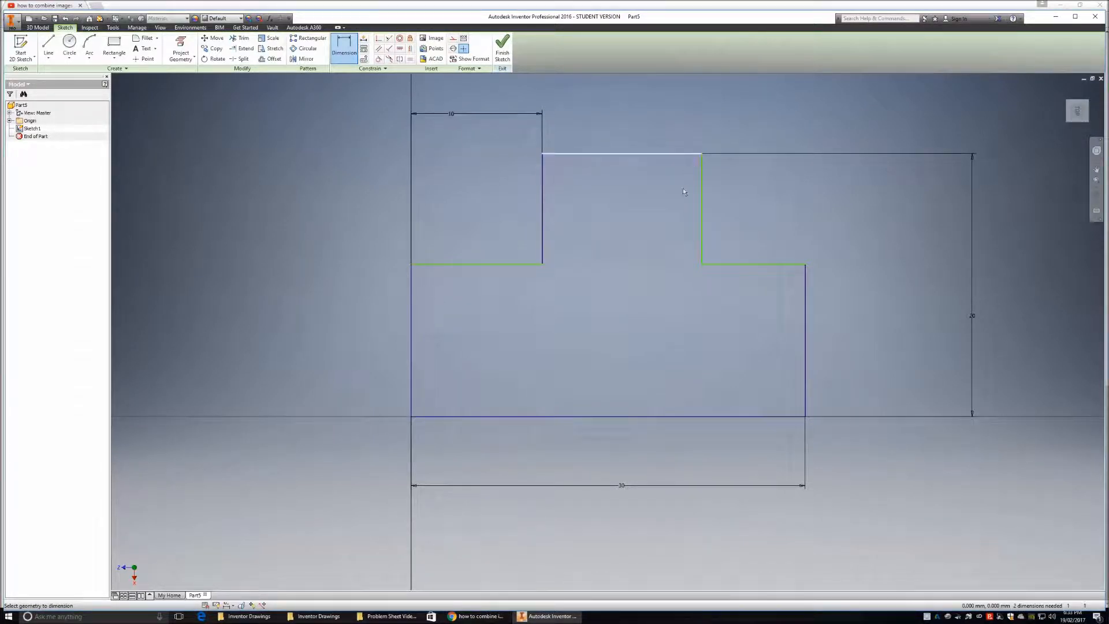
Dimension the right shoulder's width, from the raised section's right side to the outer right edge, at 10 mm.
left_click(702, 205)
left_click(806, 319)
left_click(763, 100)
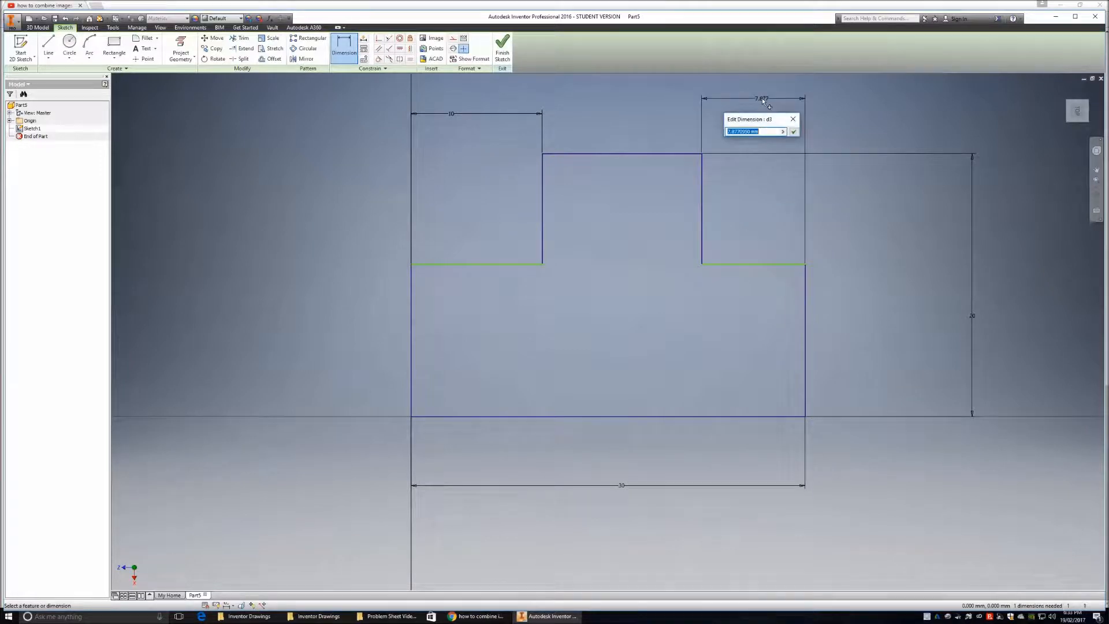
type("10")
key("Return")
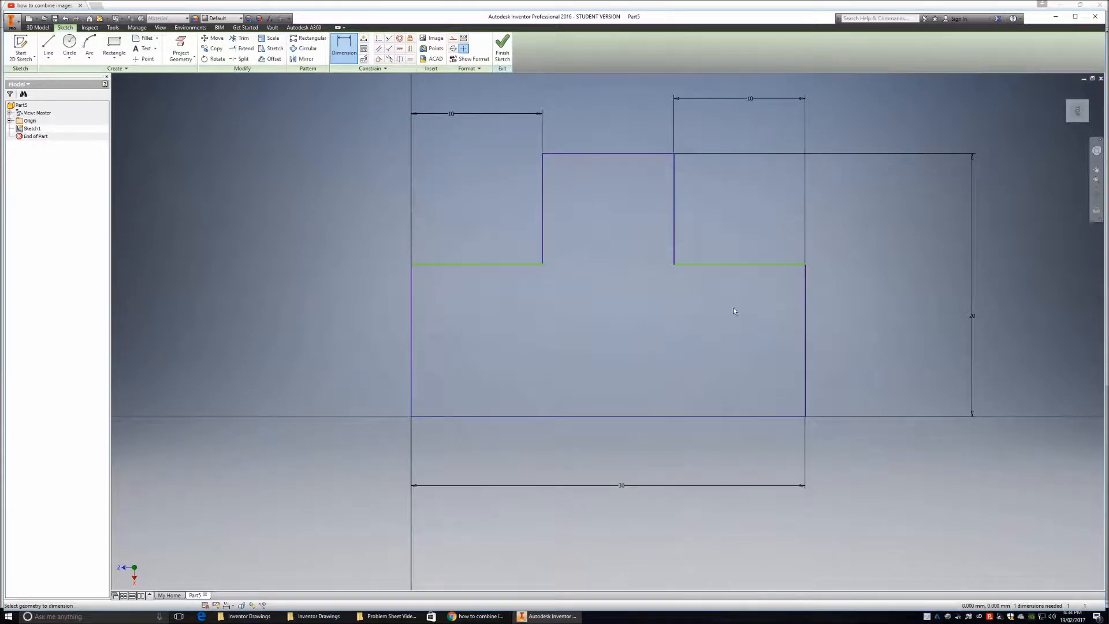
Dimension the height from the base line to the right shoulder's horizontal edge at 10 mm.
left_click(751, 265)
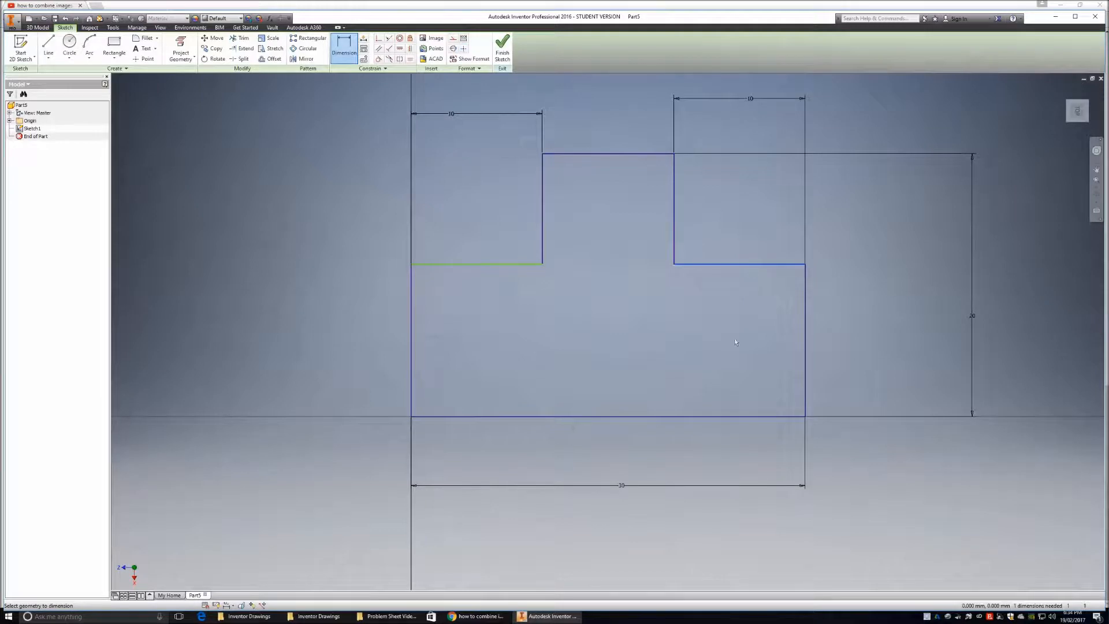
left_click(734, 418)
left_click(878, 335)
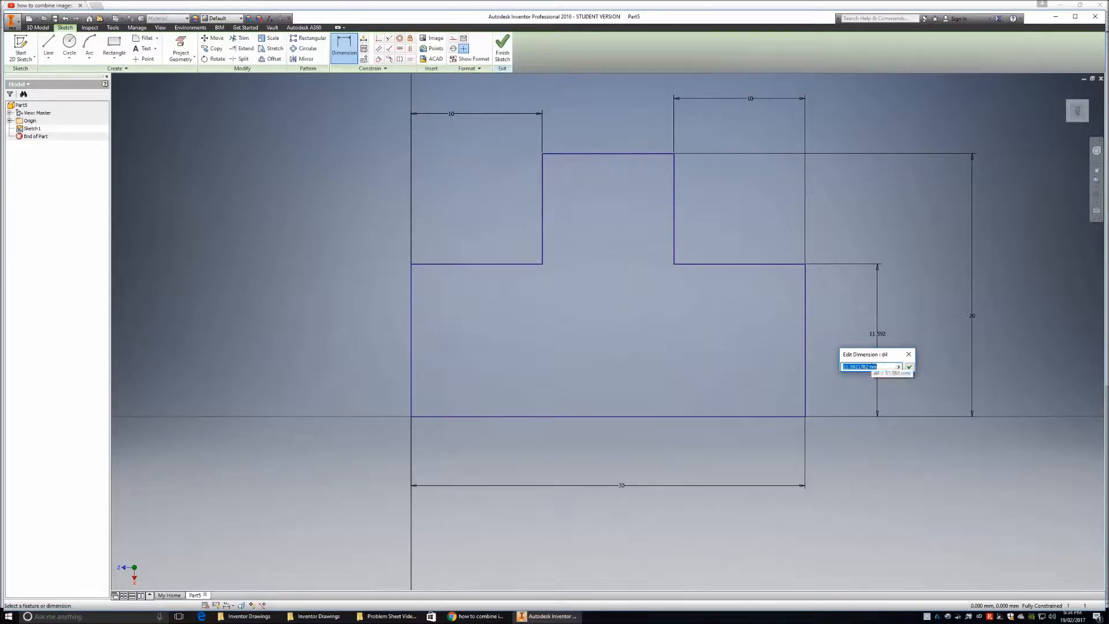
type("10")
key("Return")
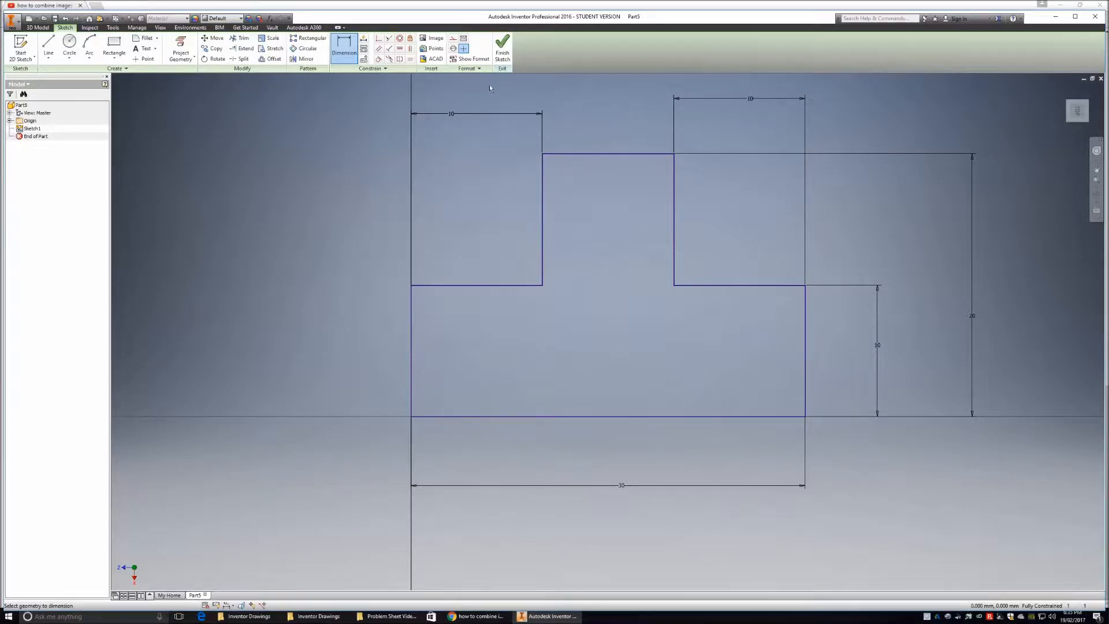
Finish the sketch and extrude the inverted-T profile to a distance of 50 mm.
left_click(495, 43)
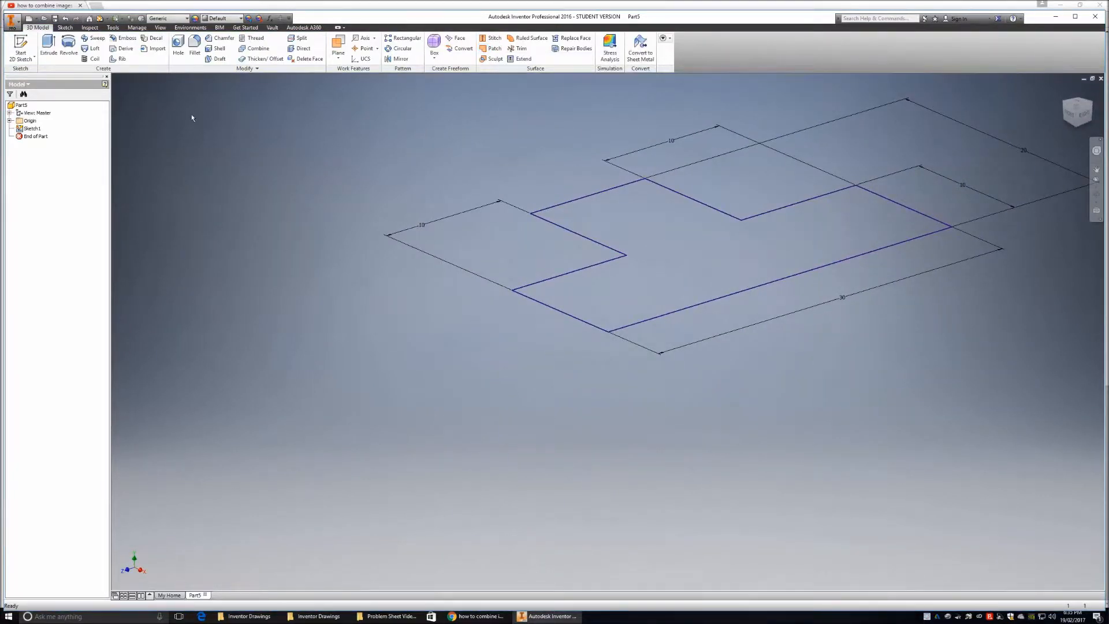
left_click(48, 43)
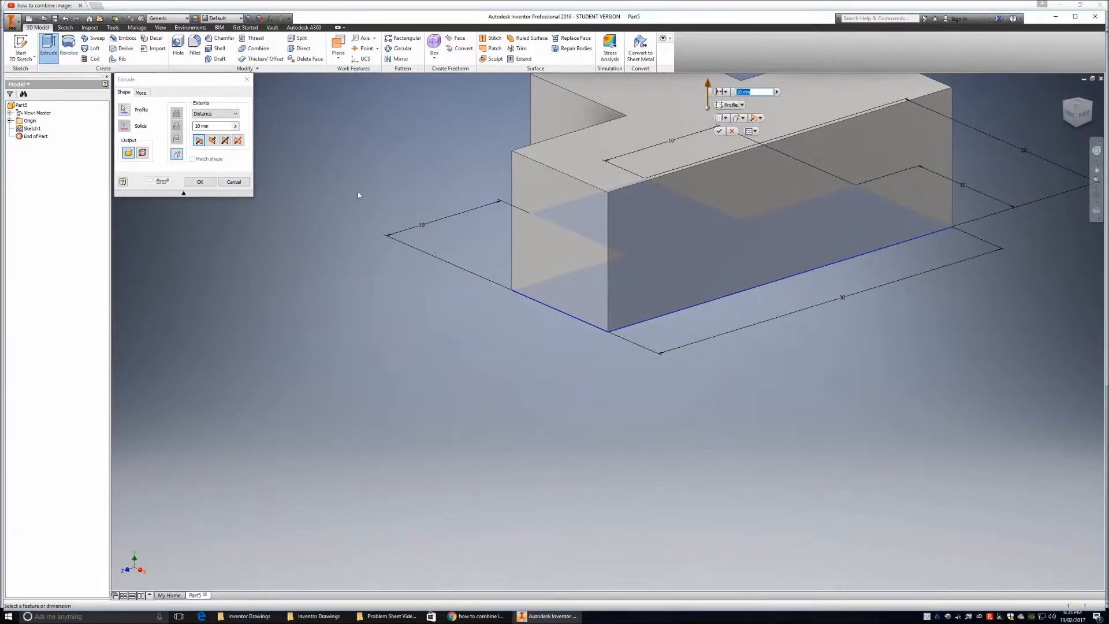
type("50")
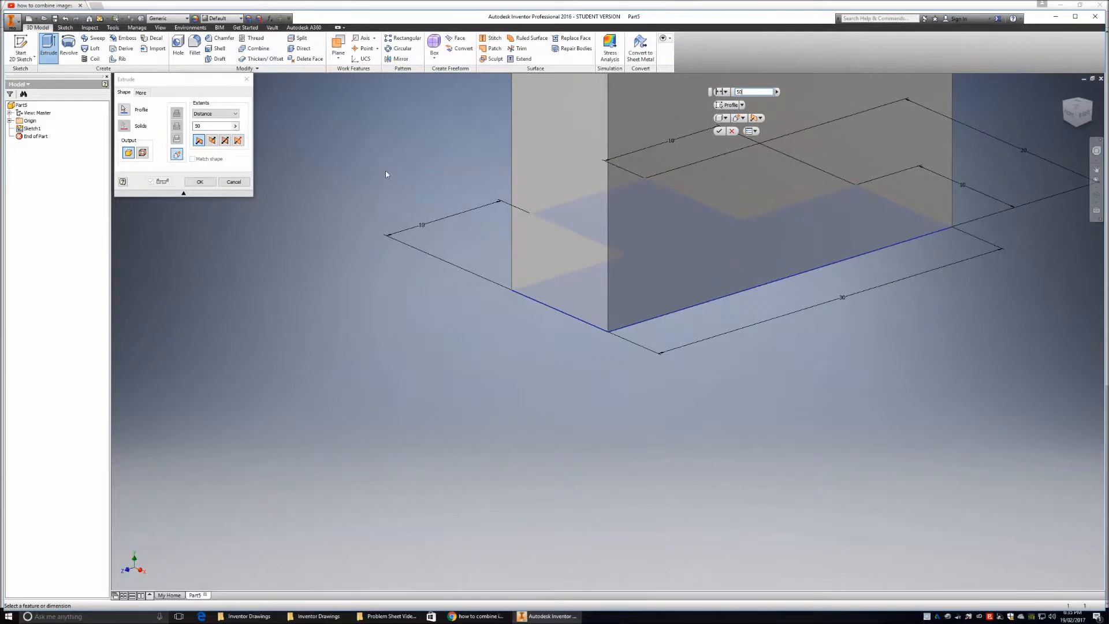
key("Return")
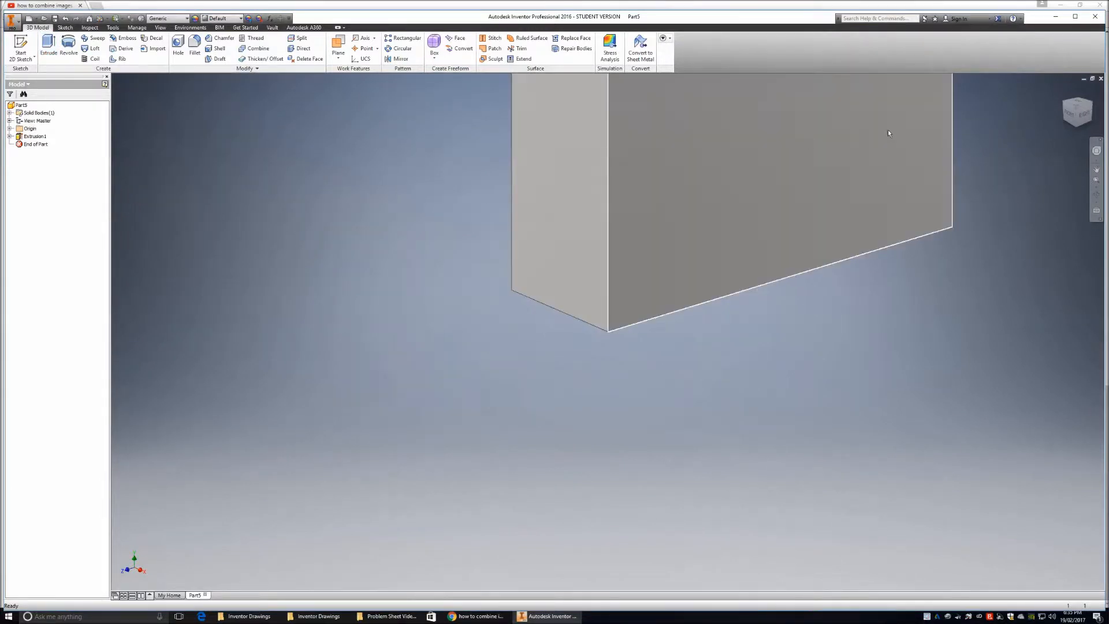
Save the part as "PART 4 TONGED BLOCK" in the Problem Sheet #1 folder.
left_click(1076, 107)
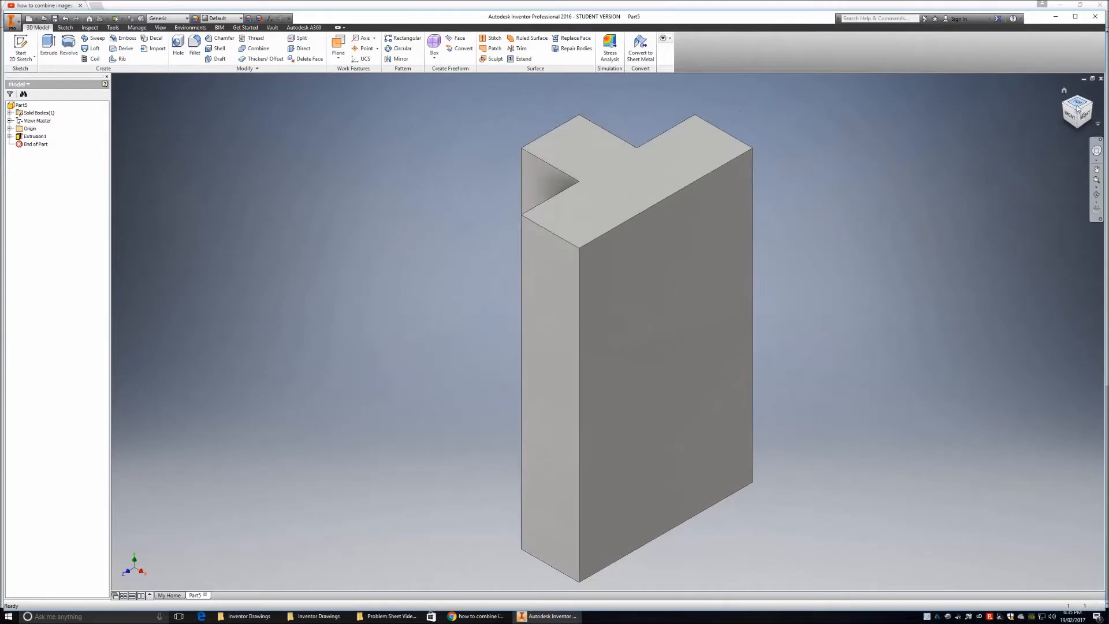
left_click(1077, 106)
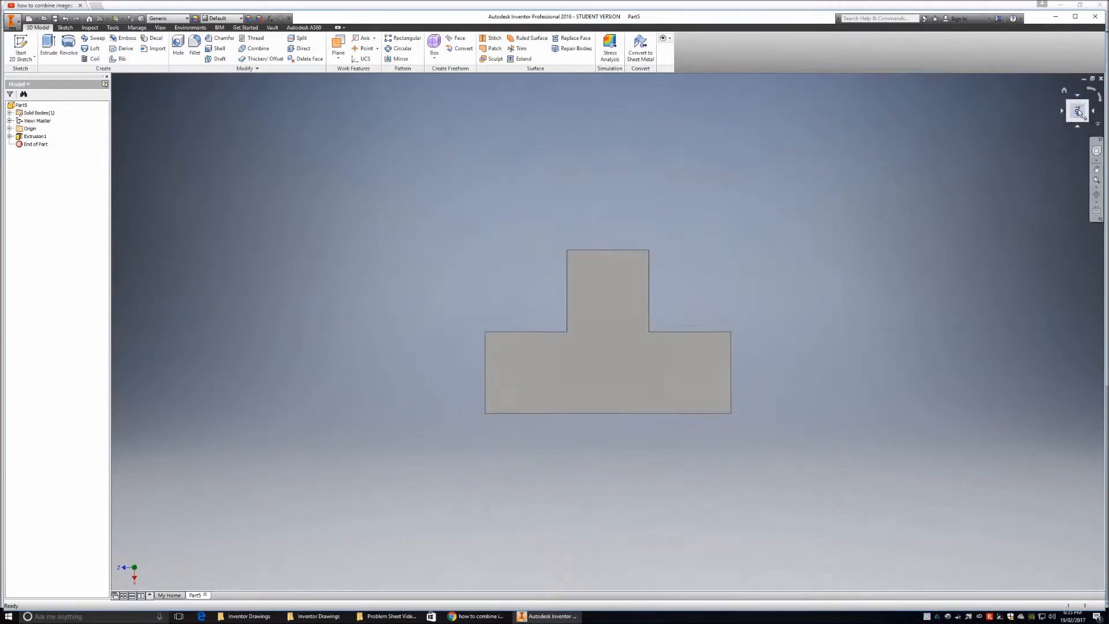
left_click(1088, 105)
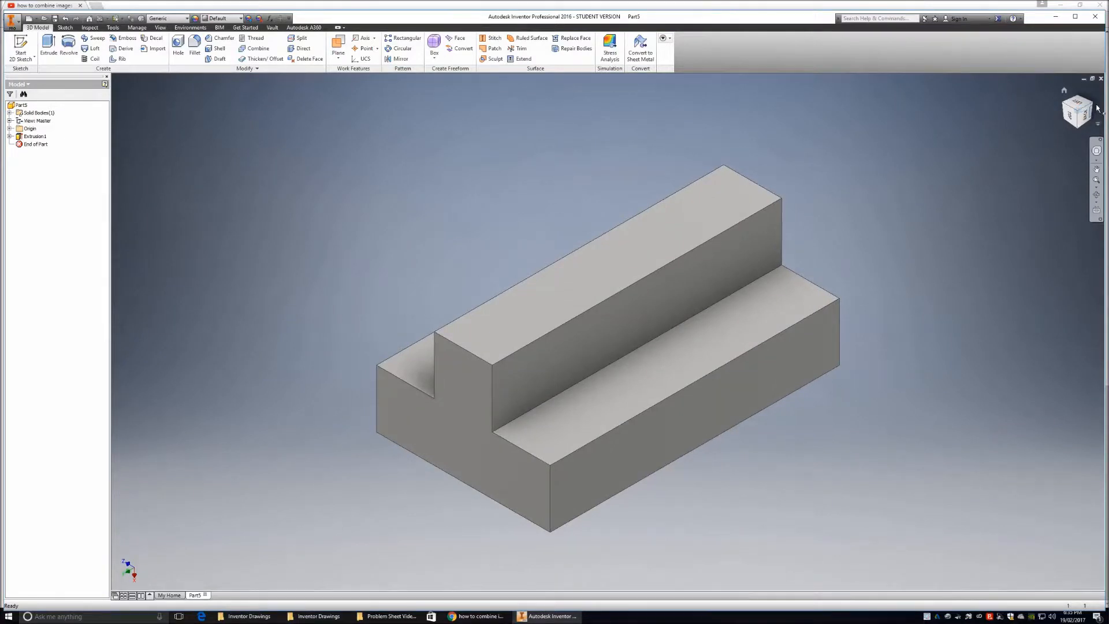
left_click(1090, 106)
left_click(1090, 107)
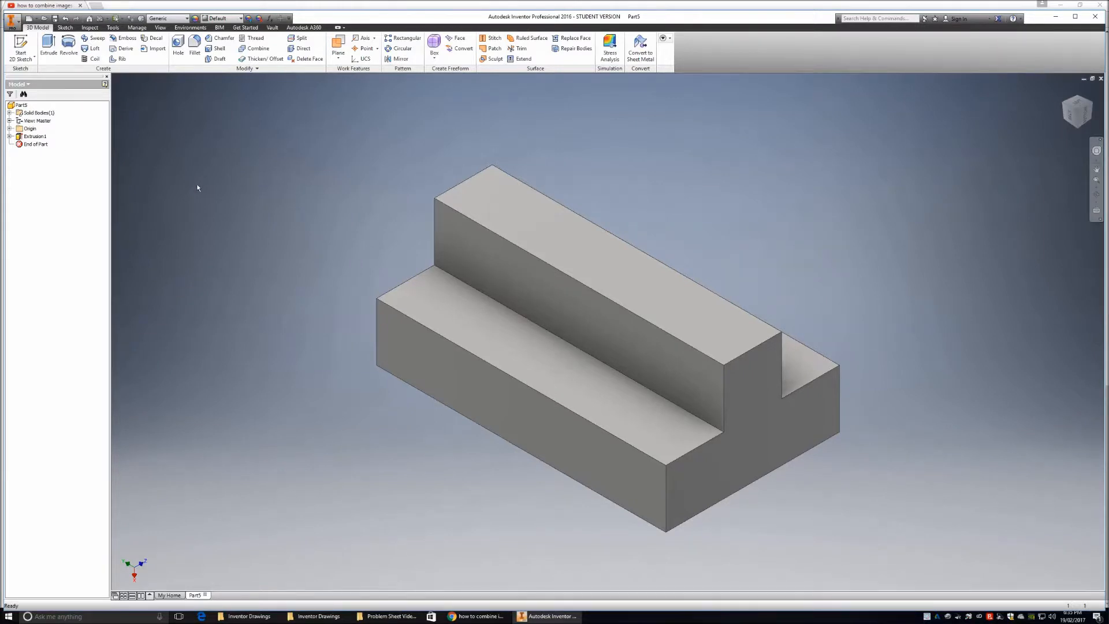
left_click(13, 22)
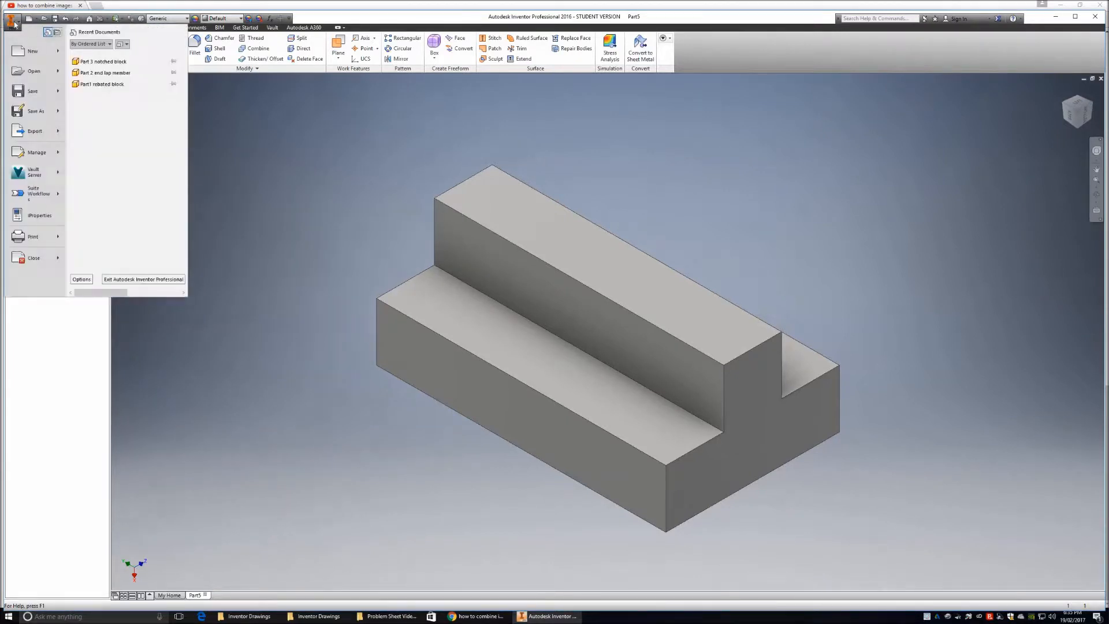
left_click(25, 110)
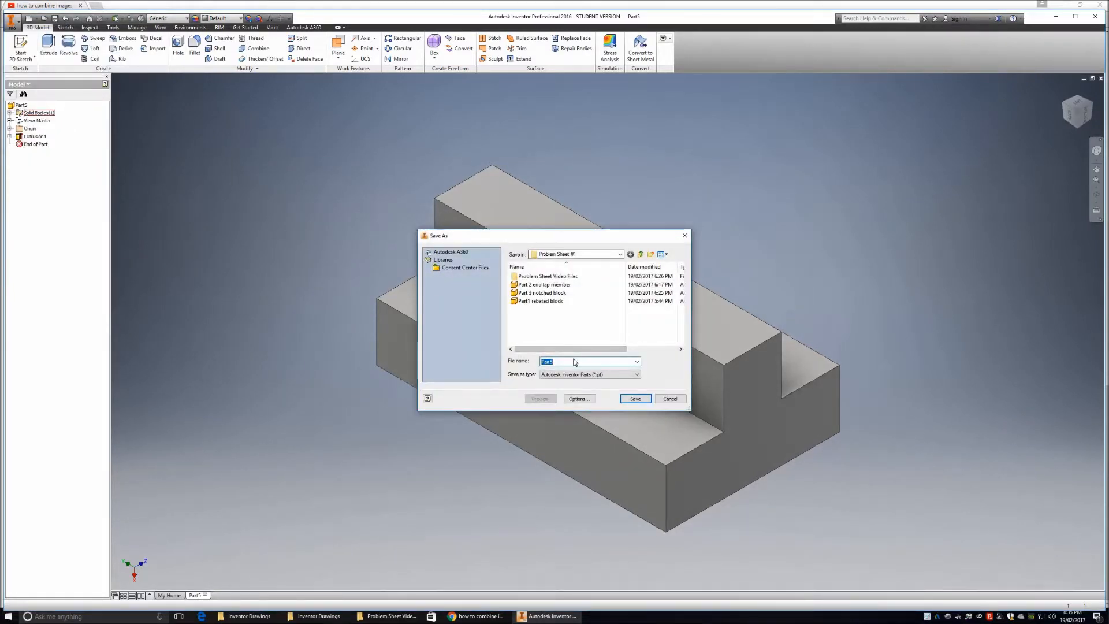
type("PART")
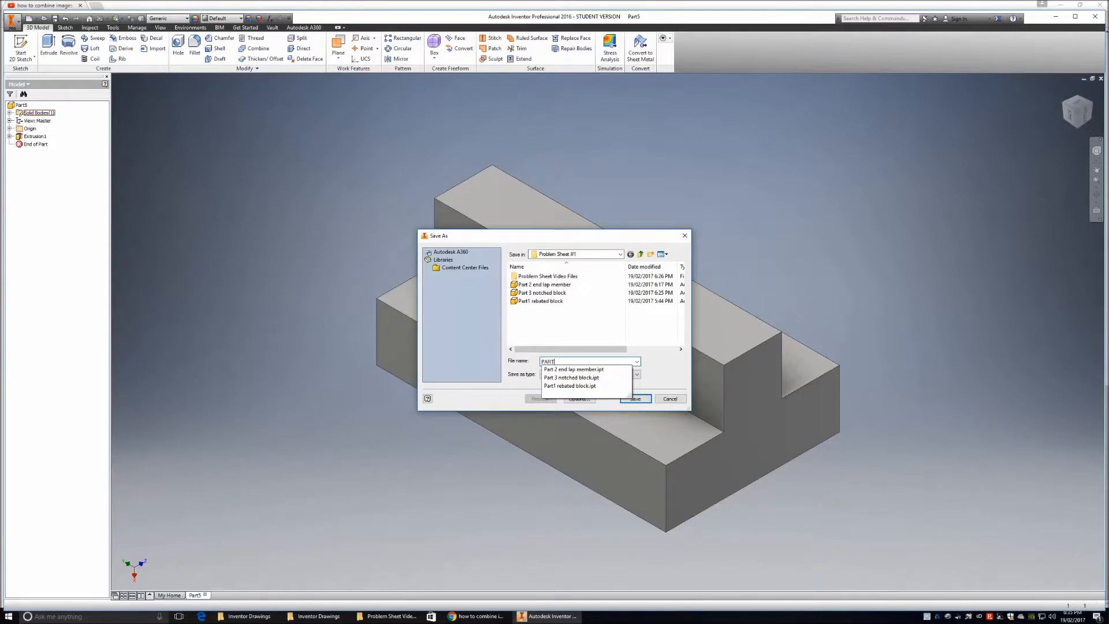
type(" 4")
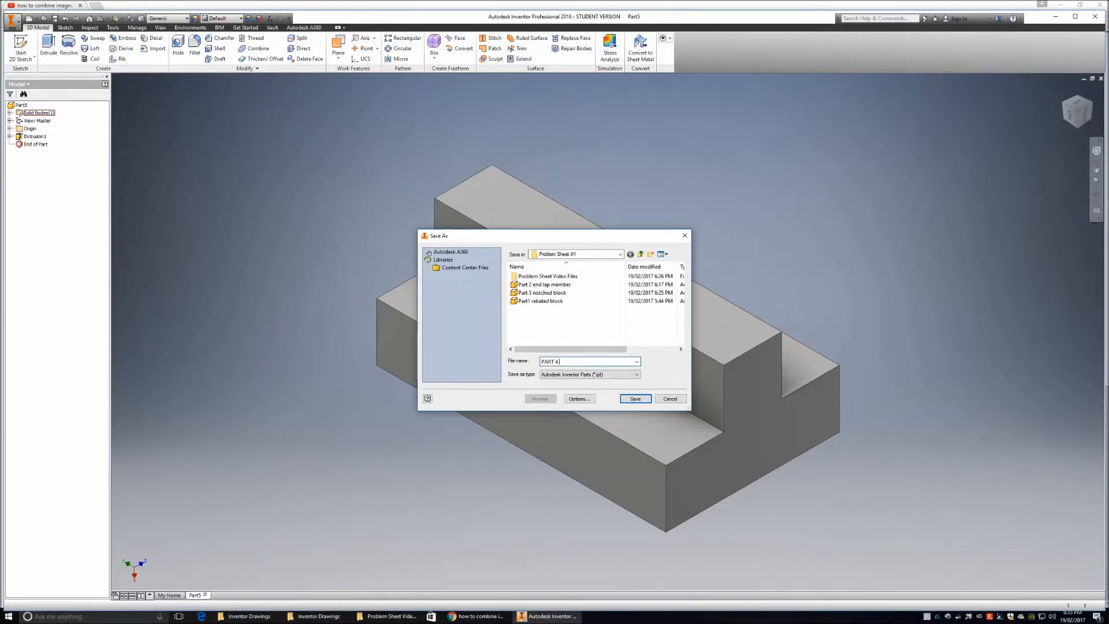
type(" TONGE")
left_click(632, 398)
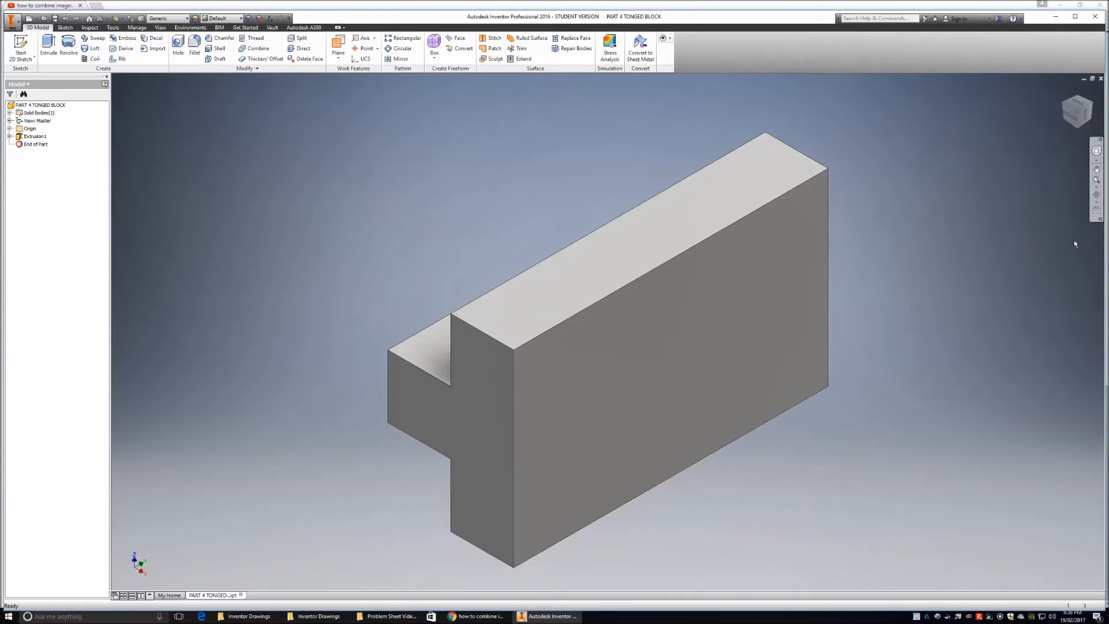
Orient the block isometrically with its base down, its raised tongue upward and its T-shaped end face toward the right.
left_click(1080, 105)
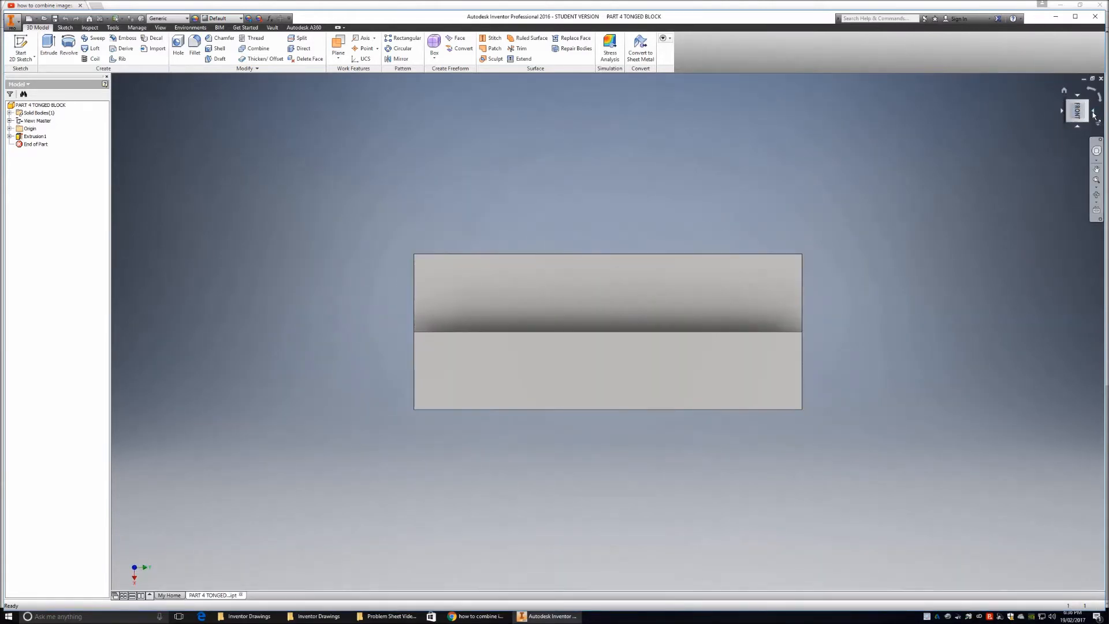
left_click(1093, 114)
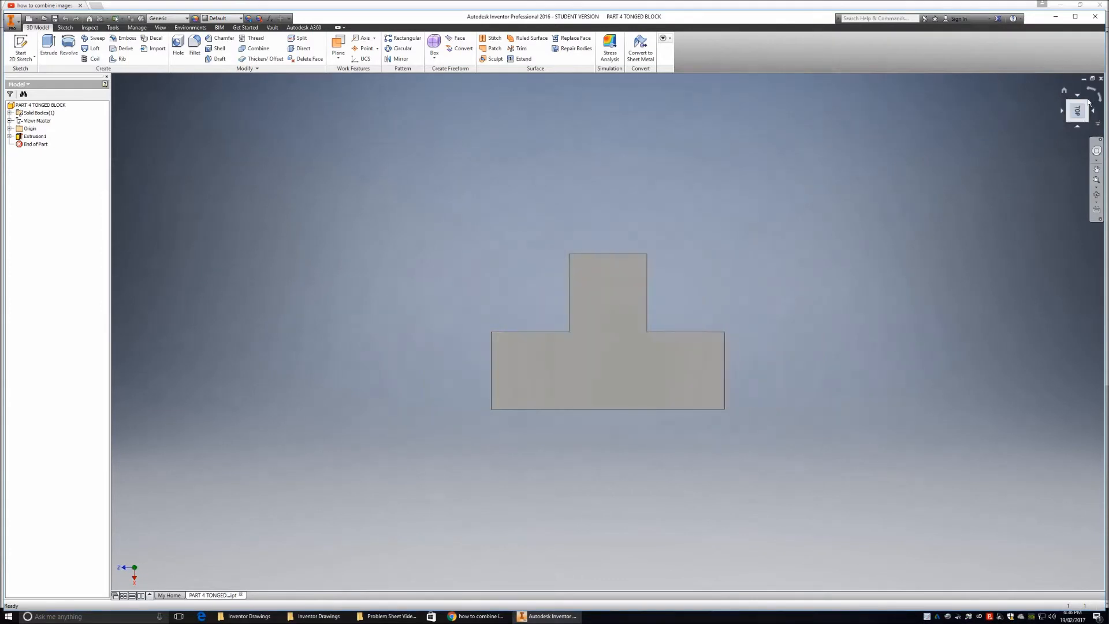
left_click(1085, 103)
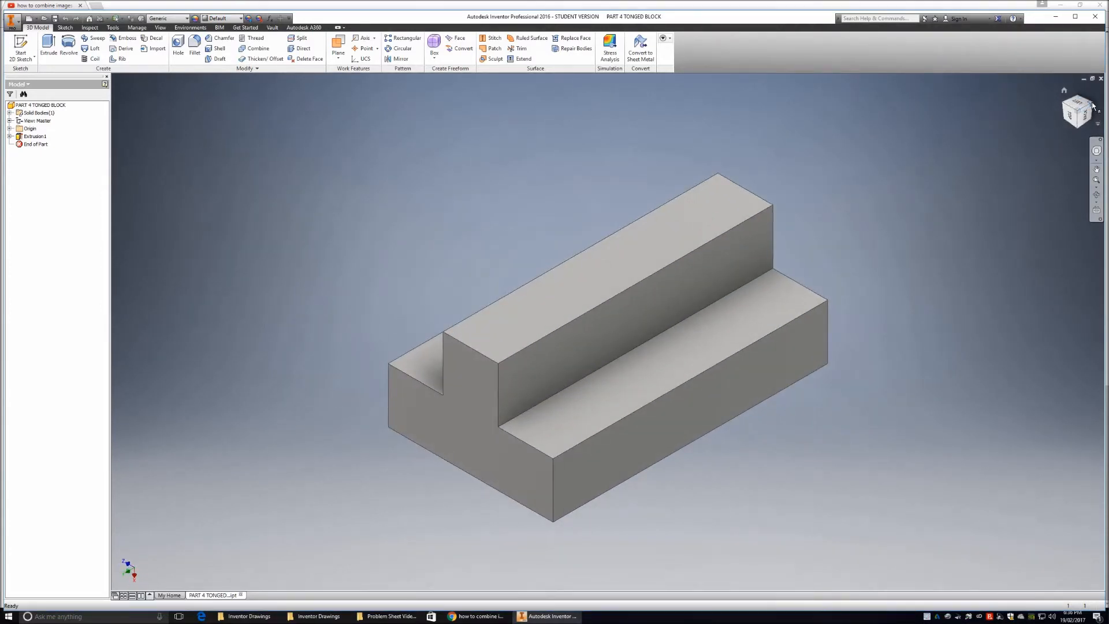
left_click(1093, 106)
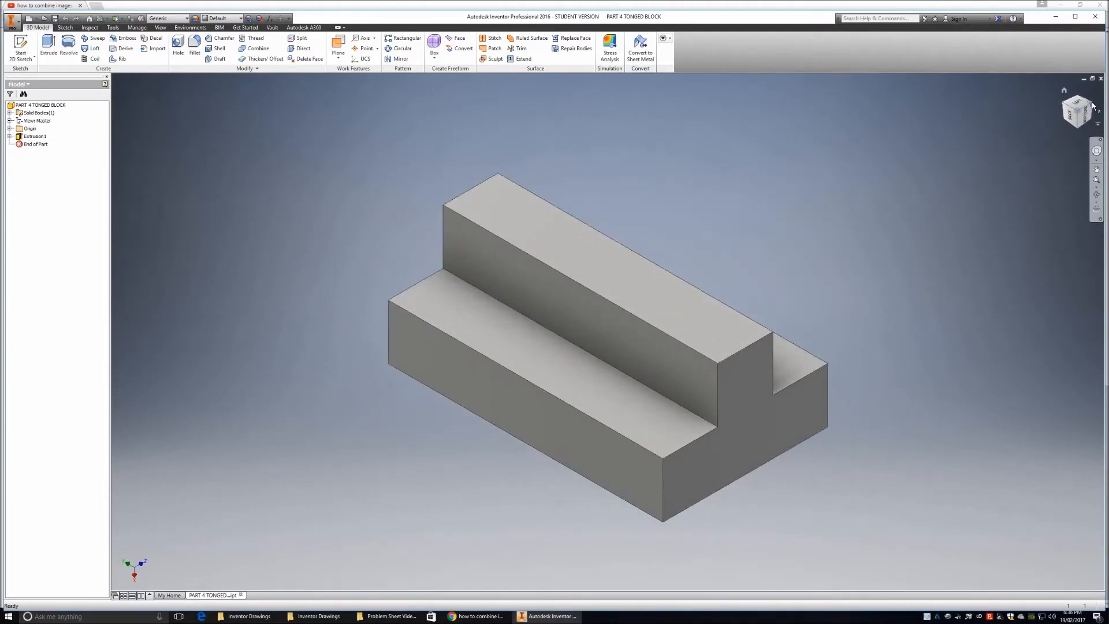